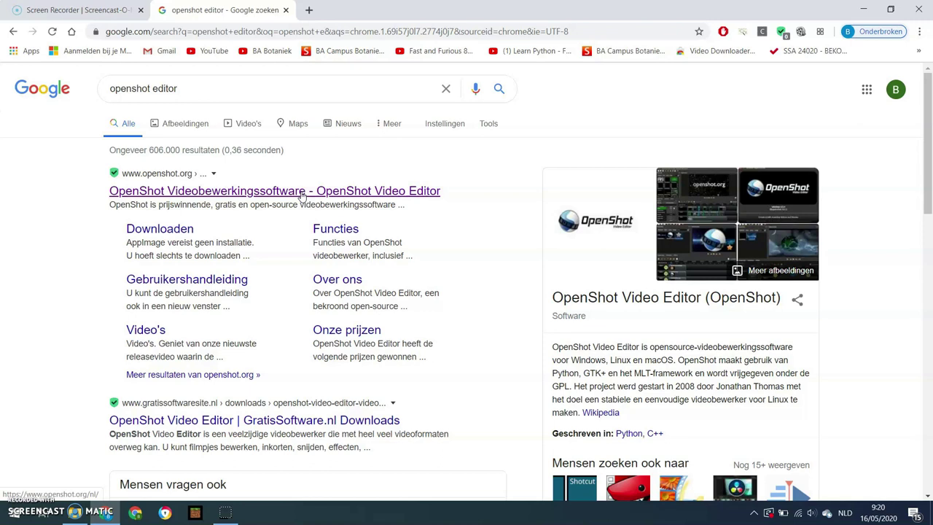
- Download the OpenShot 2.5.1 64-bit Windows installer from openshot.org and dismiss the download bar
{"action": "left_click", "coordinate": [273, 178]}
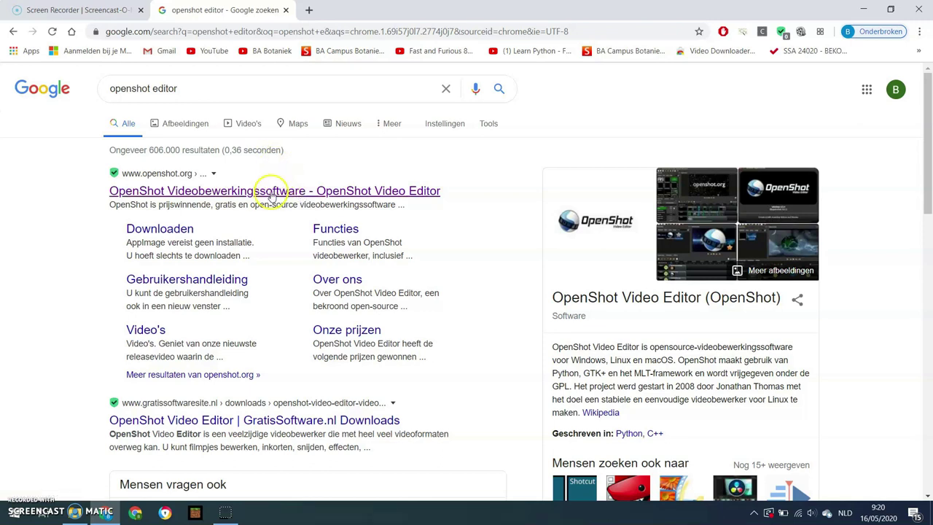
{"action": "left_click", "coordinate": [269, 193]}
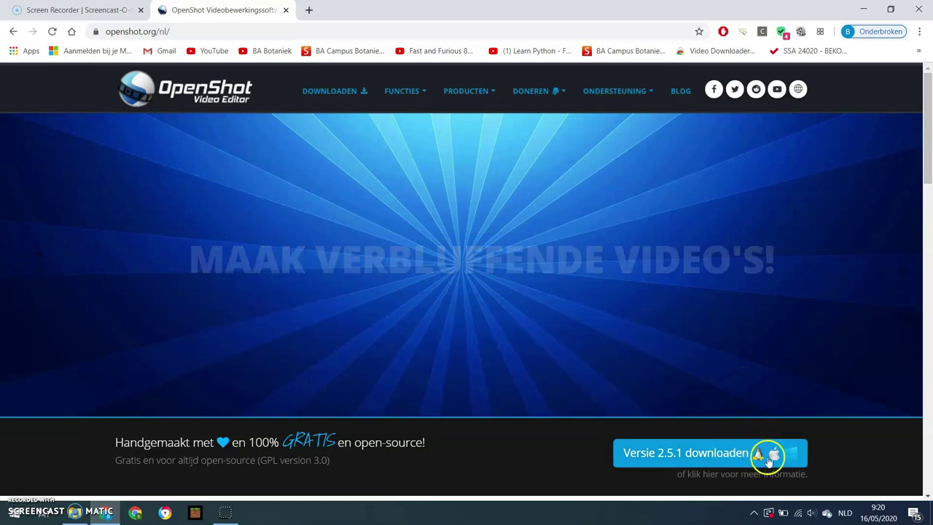
{"action": "left_click", "coordinate": [722, 454]}
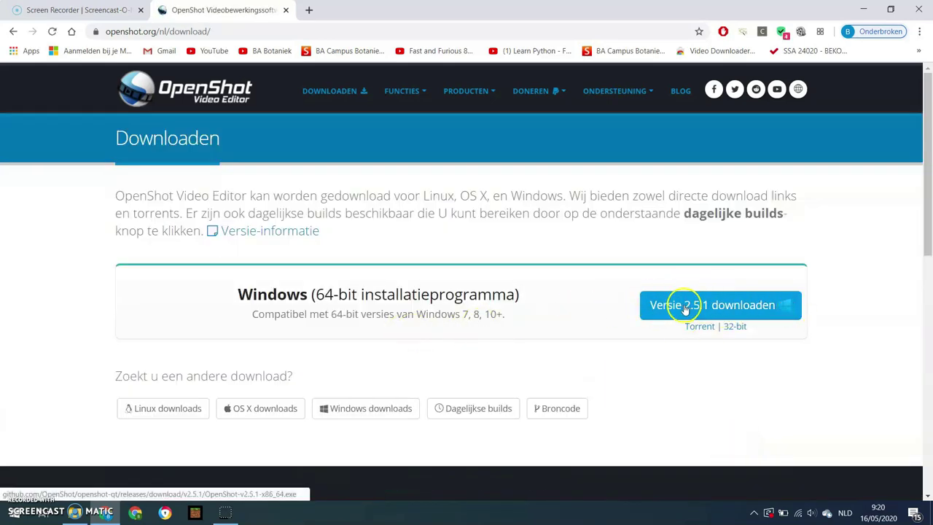
{"action": "left_click", "coordinate": [736, 310]}
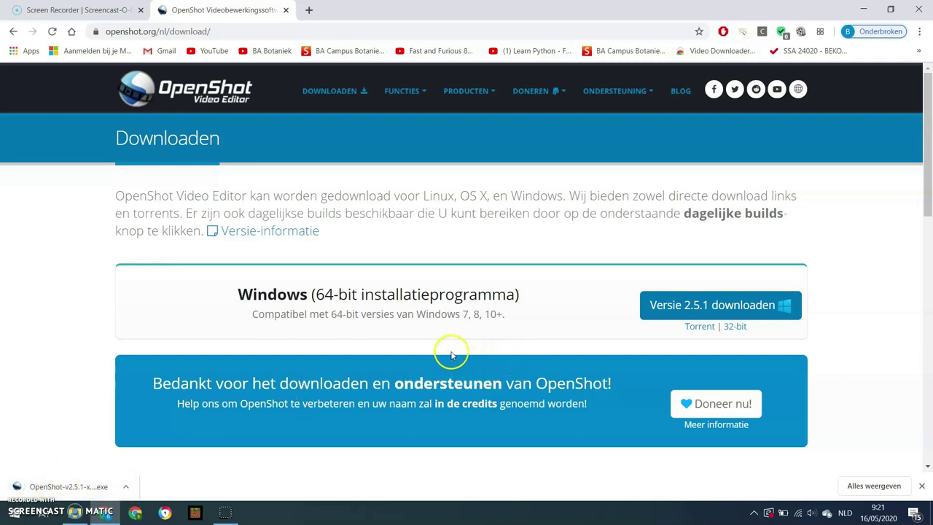
{"action": "left_click", "coordinate": [922, 486]}
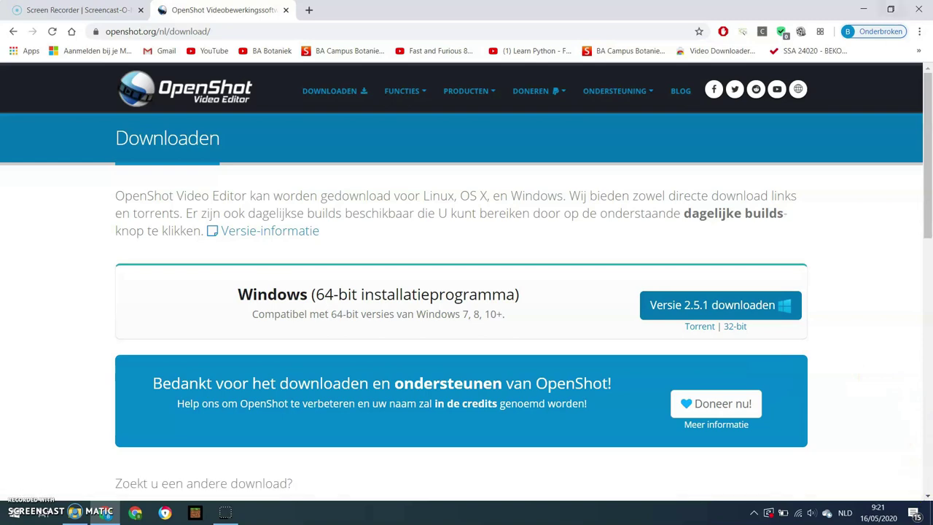
- Minimize the browser, search the computer for "openshot" and launch OpenShot Video Editor
{"action": "left_click", "coordinate": [865, 8]}
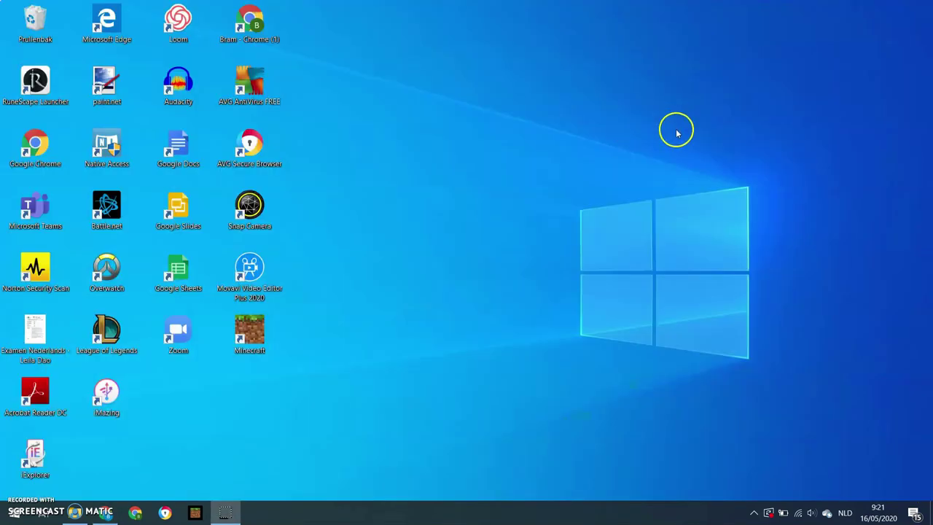
{"action": "key", "text": "super"}
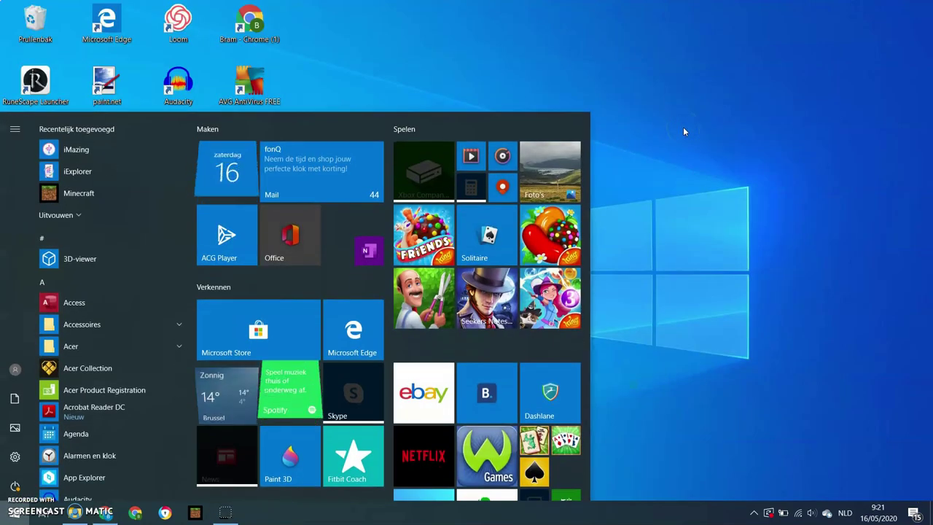
{"action": "type", "text": "openshot"}
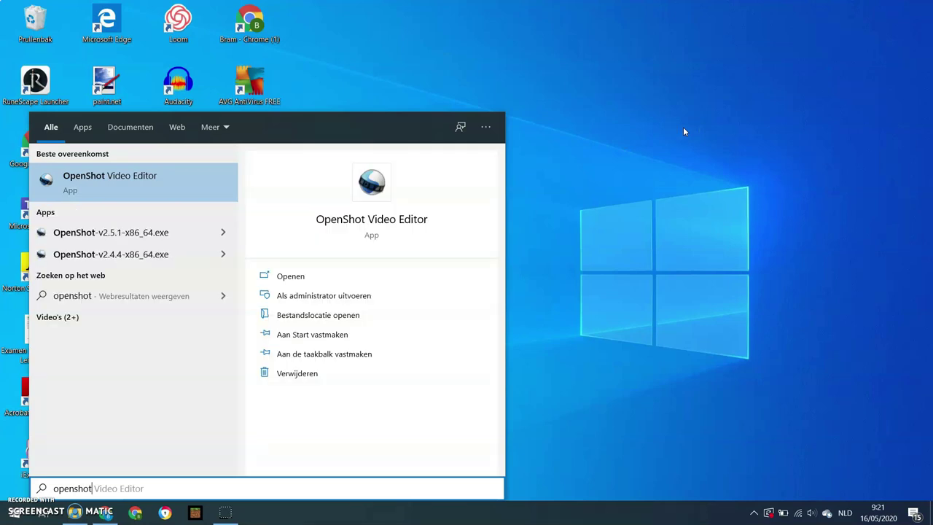
{"action": "left_click", "coordinate": [133, 187]}
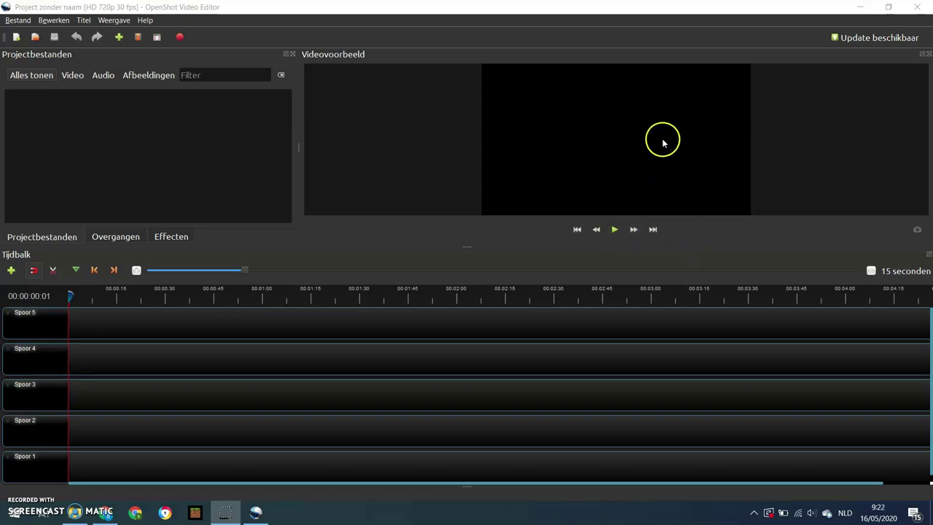
{"action": "mouse_move", "coordinate": [630, 141]}
{"action": "left_mouse_down"}
{"action": "mouse_move", "coordinate": [756, 134]}
{"action": "mouse_move", "coordinate": [629, 134]}
{"action": "mouse_move", "coordinate": [632, 153]}
{"action": "left_mouse_up"}
{"action": "left_click", "coordinate": [104, 372]}
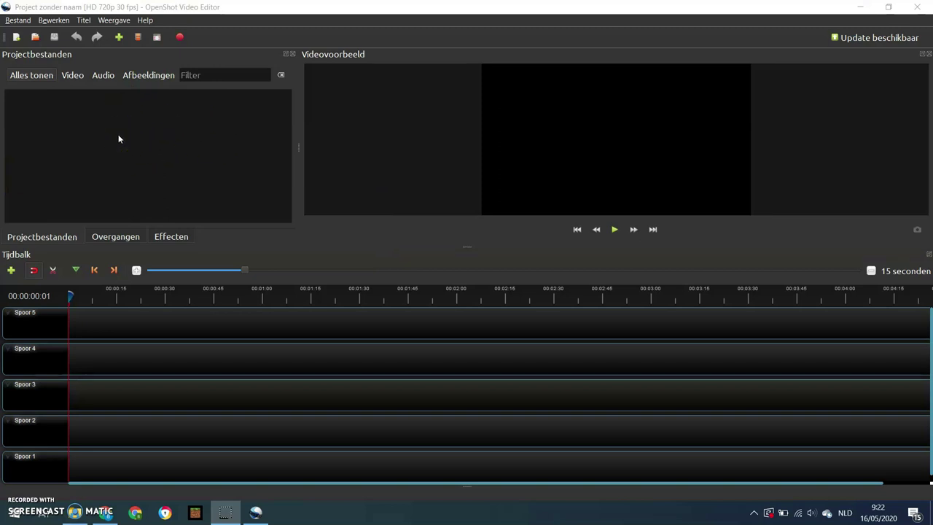
- Start importing files and browse to the Filmpjes school folder on the Transcend (D:) drive
{"action": "left_click", "coordinate": [20, 22]}
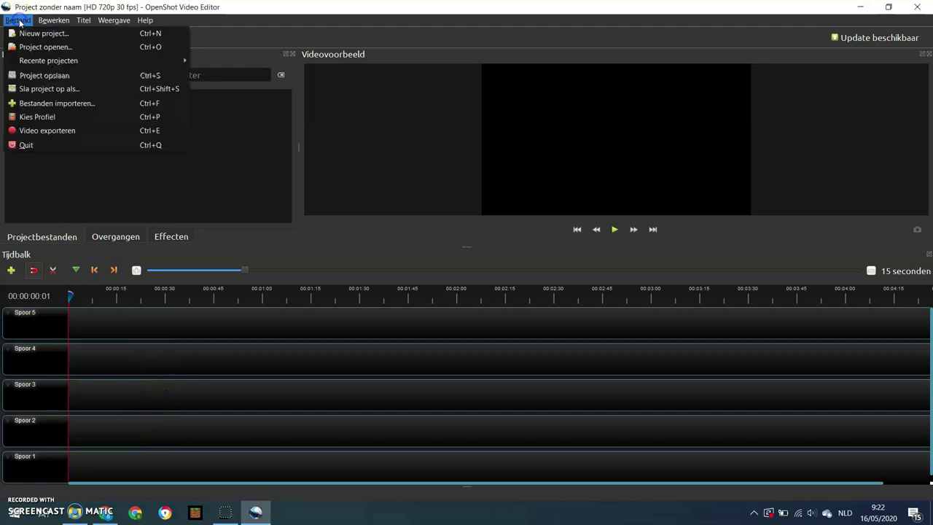
{"action": "left_click", "coordinate": [37, 104]}
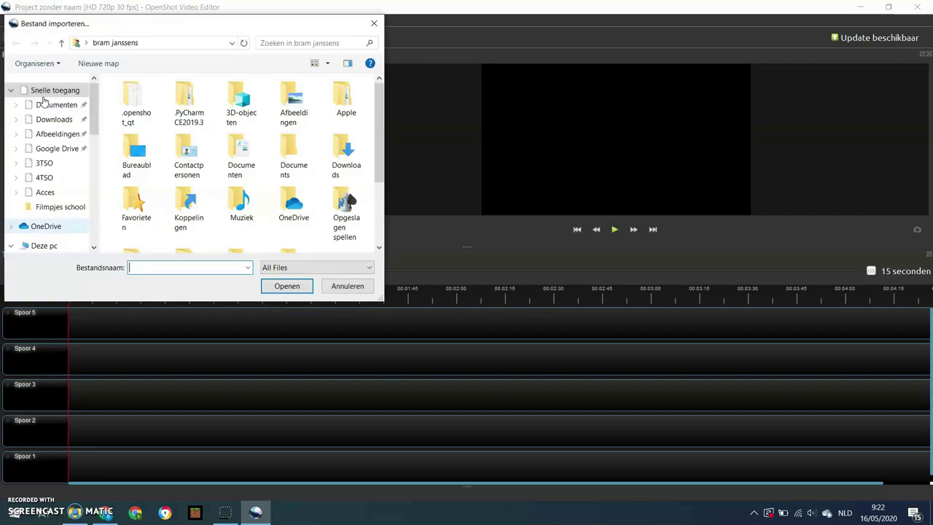
{"action": "left_click_drag", "start_coordinate": [173, 26], "coordinate": [382, 45]}
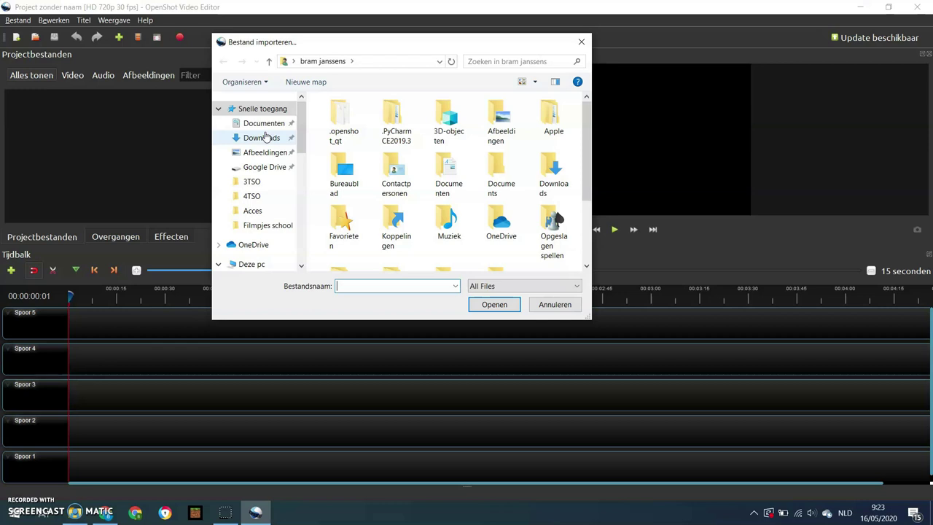
{"action": "left_click", "coordinate": [243, 129]}
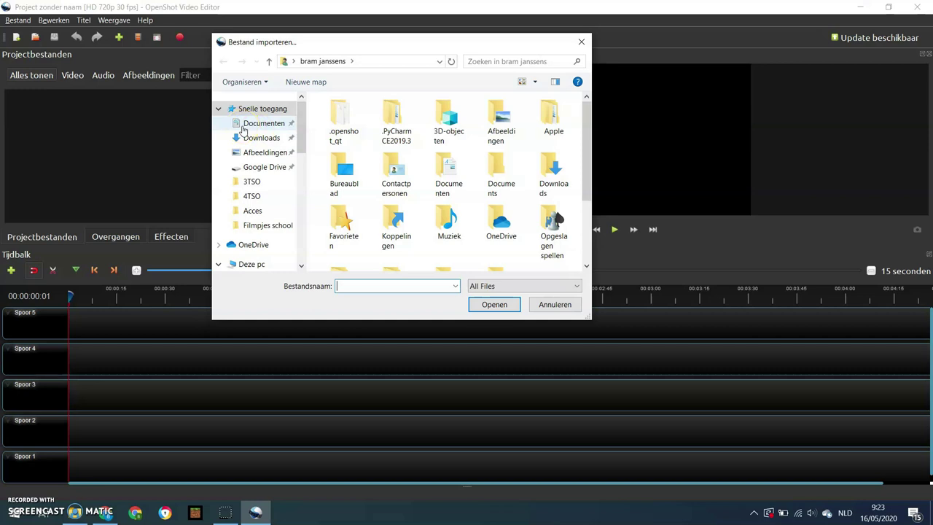
{"action": "left_click_drag", "start_coordinate": [302, 133], "coordinate": [297, 251]}
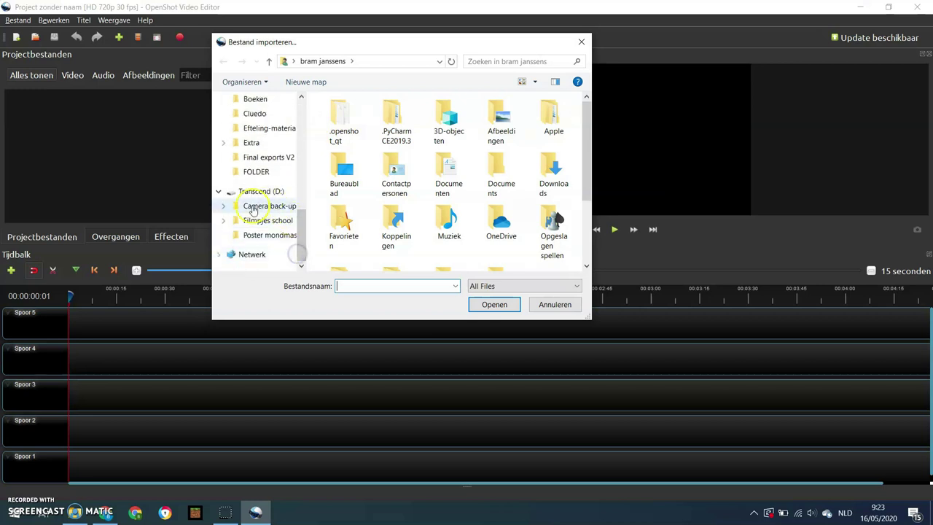
{"action": "left_click", "coordinate": [259, 225]}
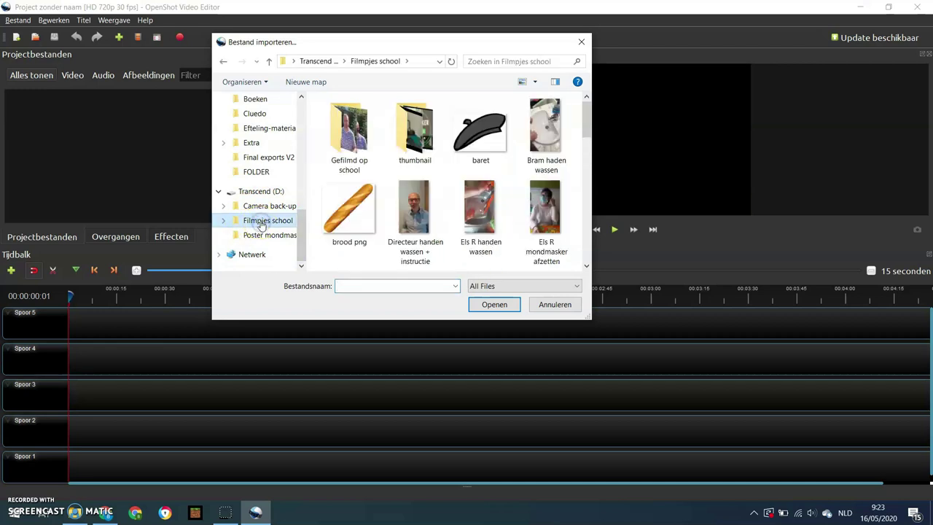
{"action": "left_click_drag", "start_coordinate": [587, 123], "coordinate": [591, 247]}
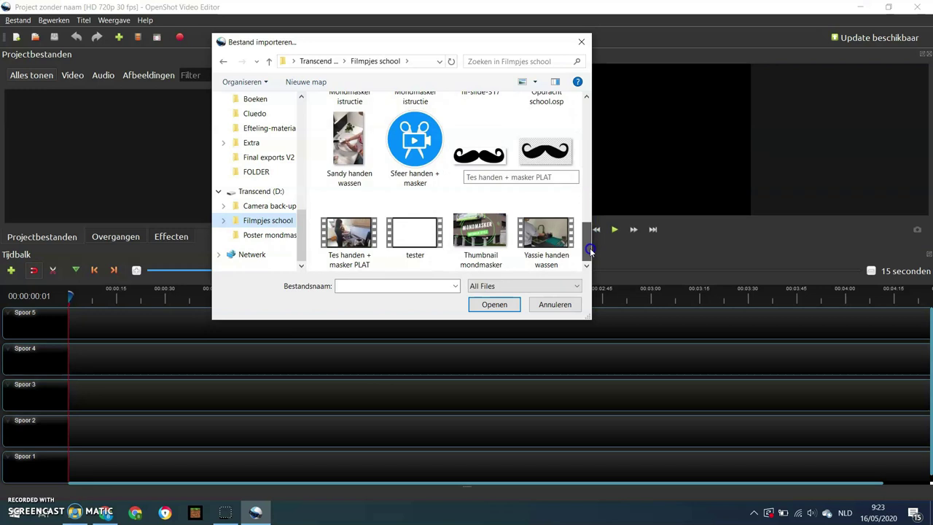
{"action": "left_click_drag", "start_coordinate": [589, 248], "coordinate": [576, 124]}
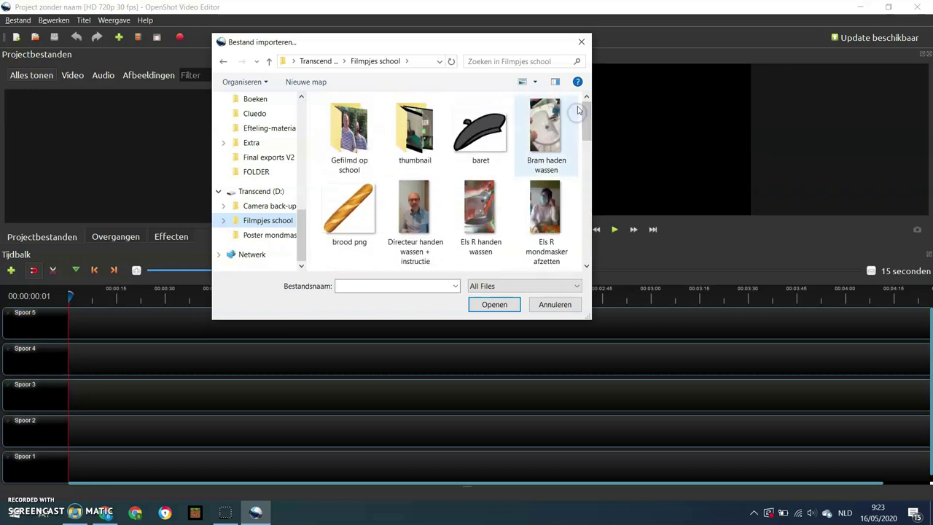
{"action": "left_click", "coordinate": [481, 132]}
{"action": "left_click", "coordinate": [545, 130], "text": "ctrl"}
{"action": "left_click", "coordinate": [541, 218], "text": "ctrl"}
{"action": "left_click", "coordinate": [501, 221], "text": "ctrl"}
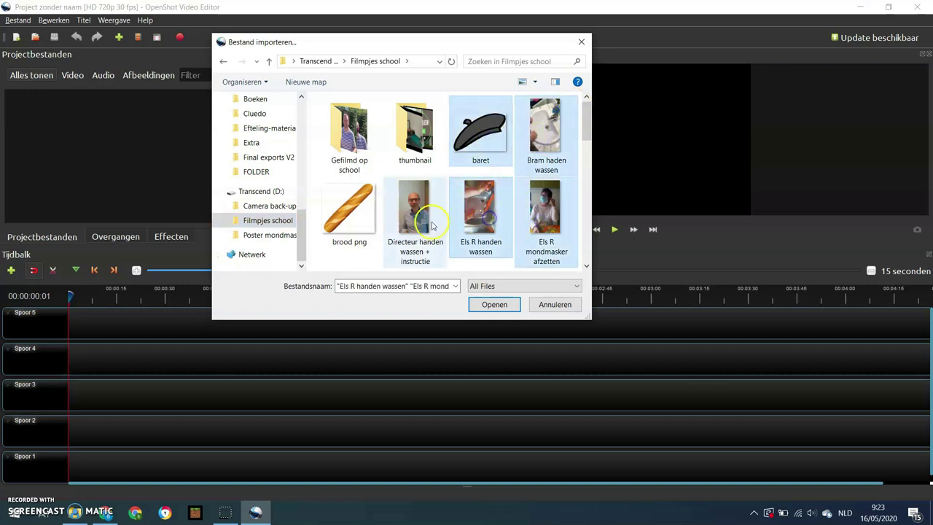
{"action": "left_click", "coordinate": [414, 211], "text": "ctrl"}
{"action": "left_click", "coordinate": [348, 211], "text": "ctrl"}
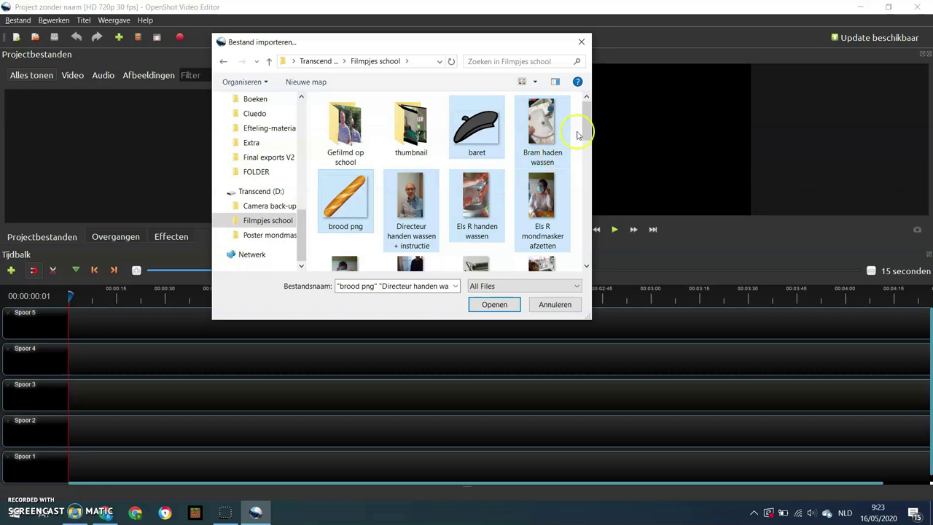
{"action": "scroll", "coordinate": [587, 135], "scroll_direction": "down", "scroll_amount": 3}
{"action": "left_click", "coordinate": [543, 150], "text": "ctrl"}
{"action": "left_click", "coordinate": [478, 189], "text": "ctrl"}
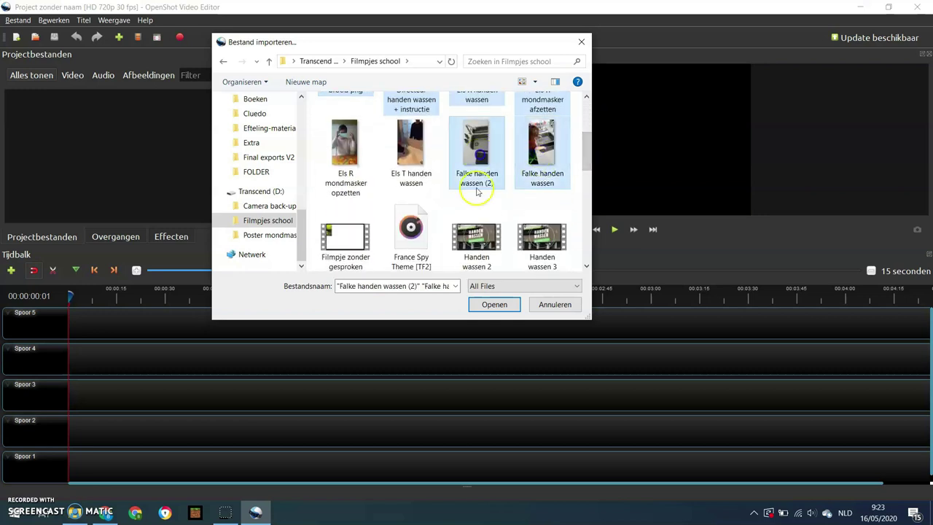
{"action": "left_click", "coordinate": [477, 237], "text": "ctrl"}
{"action": "left_click", "coordinate": [543, 237], "text": "ctrl"}
{"action": "scroll", "coordinate": [540, 233], "scroll_direction": "down", "scroll_amount": 1}
{"action": "left_click_drag", "start_coordinate": [348, 232], "coordinate": [412, 219]}
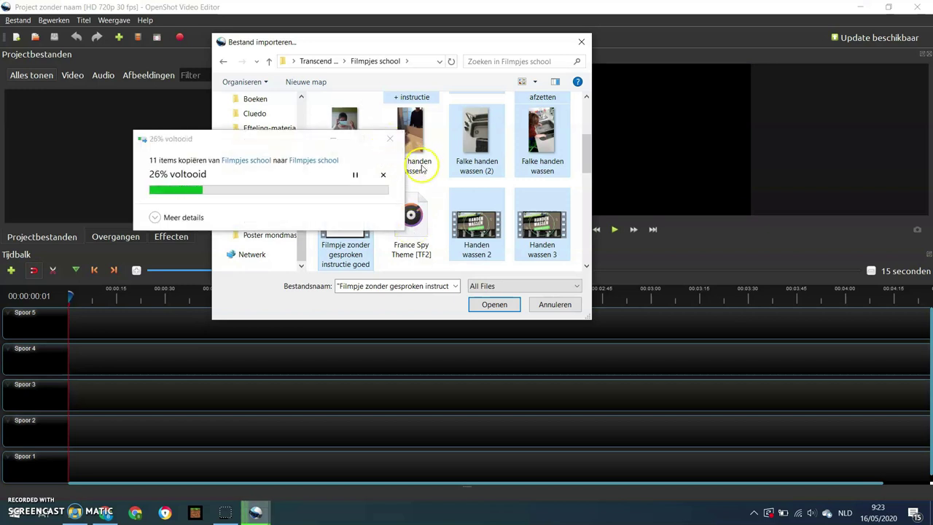
- Select the mondmasker opzetten clip, the three neighbouring handen wassen clips, both Filmpje zonder gesproken instructie goed files, France Spy Theme and Handen wassen 2
{"action": "left_click", "coordinate": [412, 218], "text": "ctrl"}
{"action": "left_click", "coordinate": [349, 215], "text": "ctrl"}
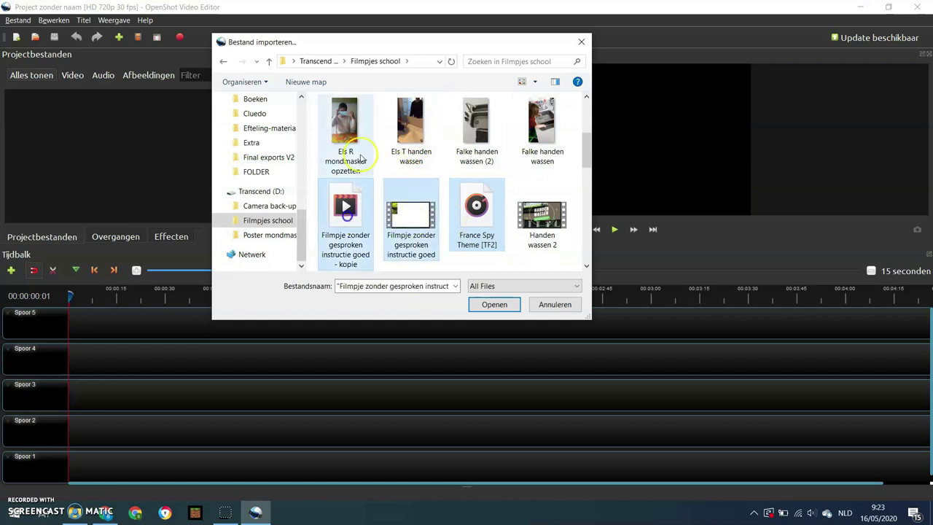
{"action": "left_click", "coordinate": [358, 147], "text": "ctrl"}
{"action": "left_click", "coordinate": [408, 139], "text": "ctrl"}
{"action": "left_click", "coordinate": [477, 132], "text": "ctrl"}
{"action": "left_click", "coordinate": [542, 131], "text": "ctrl"}
{"action": "left_click", "coordinate": [543, 219], "text": "ctrl"}
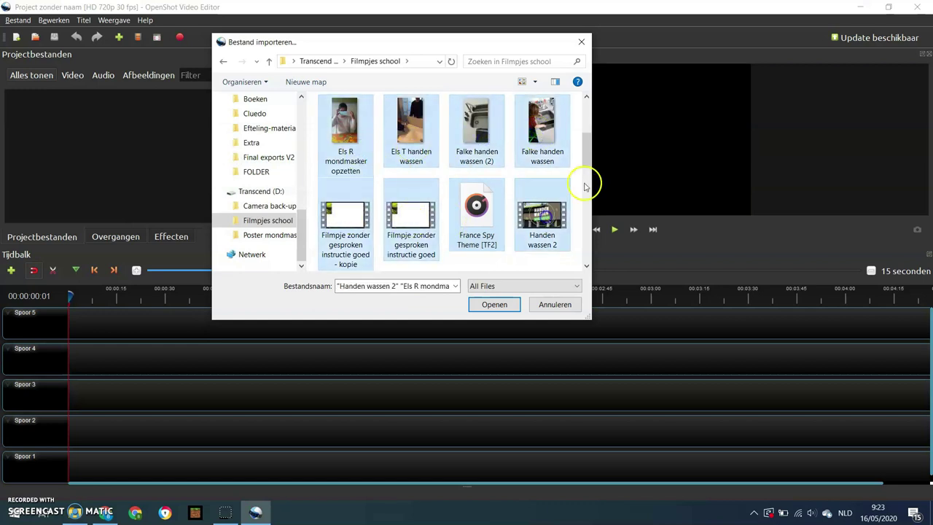
- Add Handen wassen 3, Handen wassen film, Handen wassen zonder instructie and logo filmpjes to the selection, and import all selected files
{"action": "left_click", "coordinate": [589, 179]}
{"action": "left_click_drag", "start_coordinate": [589, 178], "coordinate": [589, 199]}
{"action": "left_click", "coordinate": [477, 135], "text": "ctrl"}
{"action": "left_click", "coordinate": [411, 135], "text": "ctrl"}
{"action": "left_click", "coordinate": [347, 138], "text": "ctrl"}
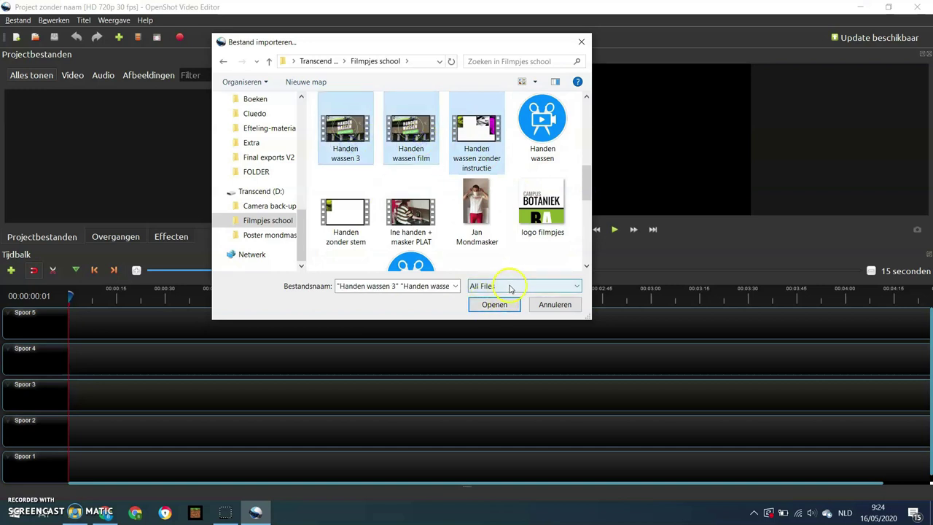
{"action": "left_click", "coordinate": [539, 219], "text": "ctrl"}
{"action": "left_click", "coordinate": [494, 305]}
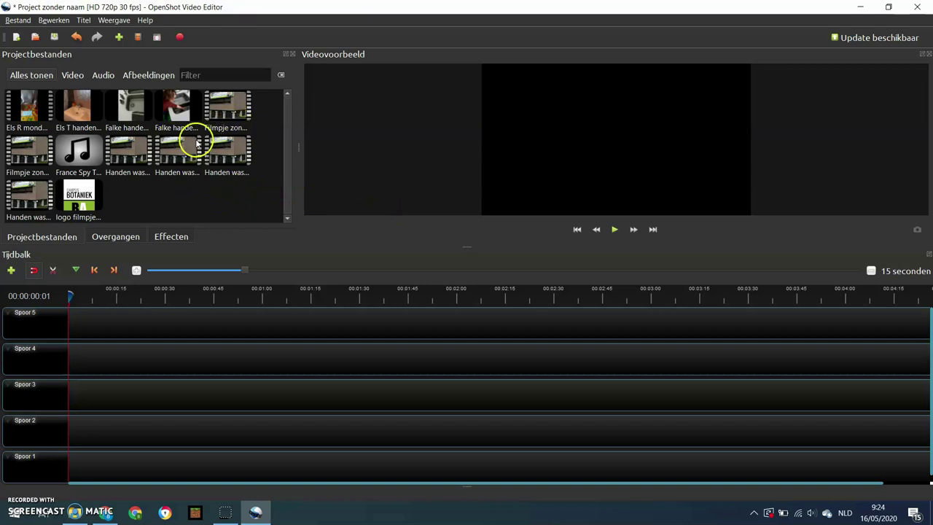
- Place the logo filmpjes image at the start of Spoor 5 and shorten it to about 5 seconds
{"action": "left_click_drag", "start_coordinate": [78, 195], "coordinate": [73, 328]}
{"action": "left_click", "coordinate": [83, 323]}
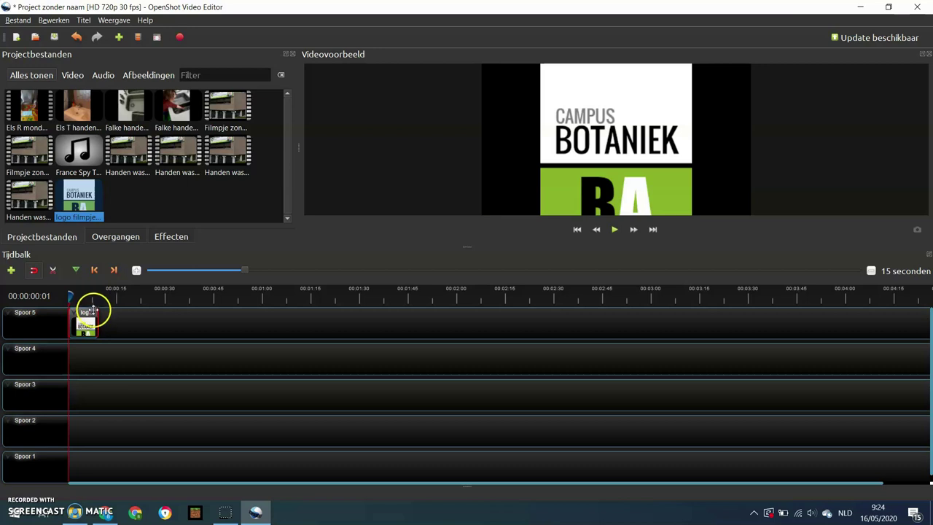
{"action": "left_click_drag", "start_coordinate": [97, 323], "coordinate": [85, 348]}
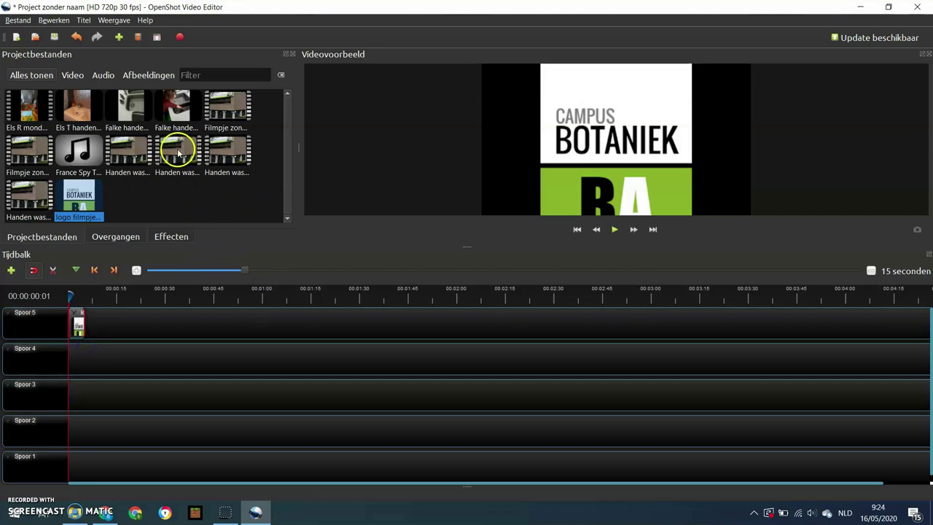
- Place Handen wassen 3.mp4 directly after the logo on Spoor 5 and try to extend its end
{"action": "left_click_drag", "start_coordinate": [177, 152], "coordinate": [87, 319]}
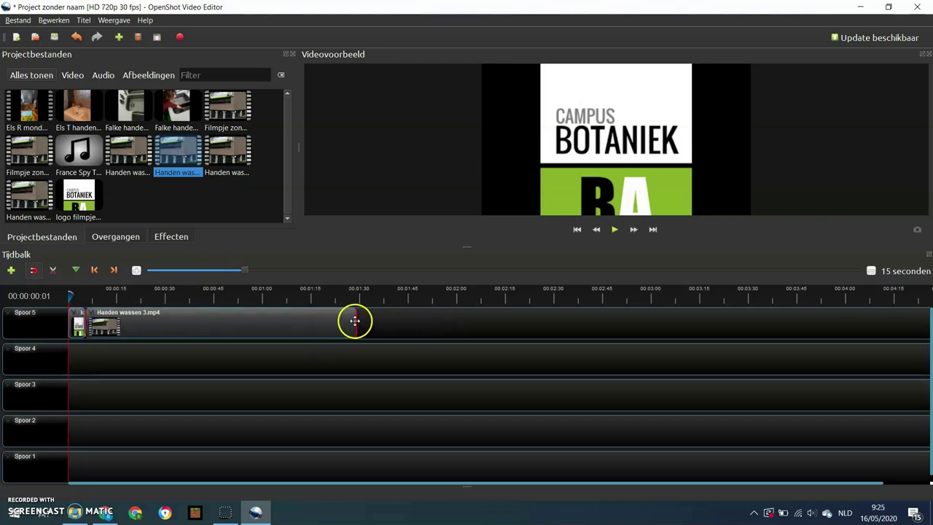
{"action": "left_click_drag", "start_coordinate": [357, 322], "coordinate": [435, 320]}
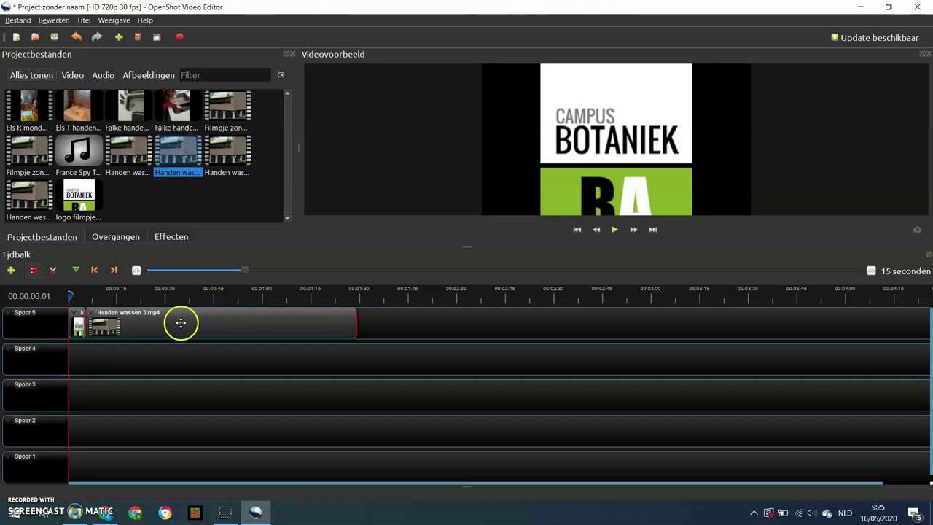
- Split Handen wassen 3.mp4 at playhead time 00:01:26:23 and shift the cut-off end piece along Spoor 5, leaving a gap
{"action": "left_click_drag", "start_coordinate": [73, 295], "coordinate": [330, 324]}
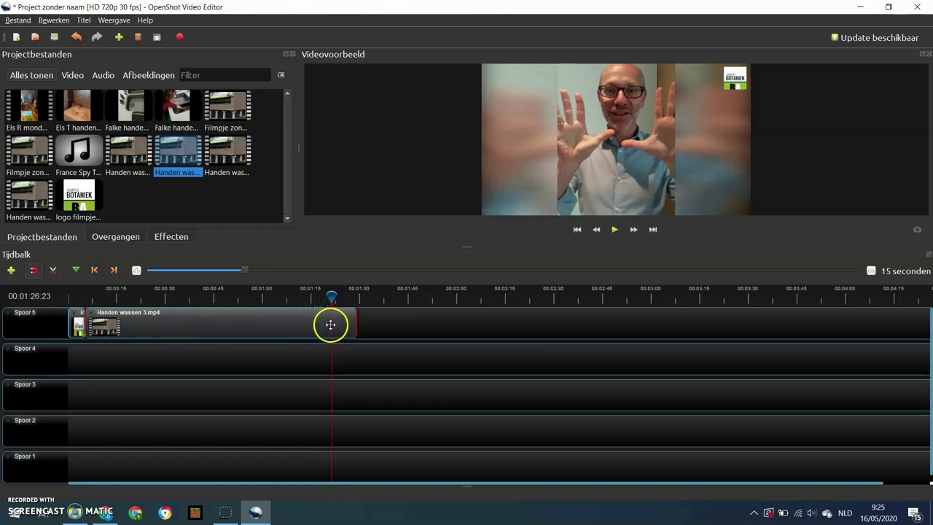
{"action": "left_click", "coordinate": [53, 273]}
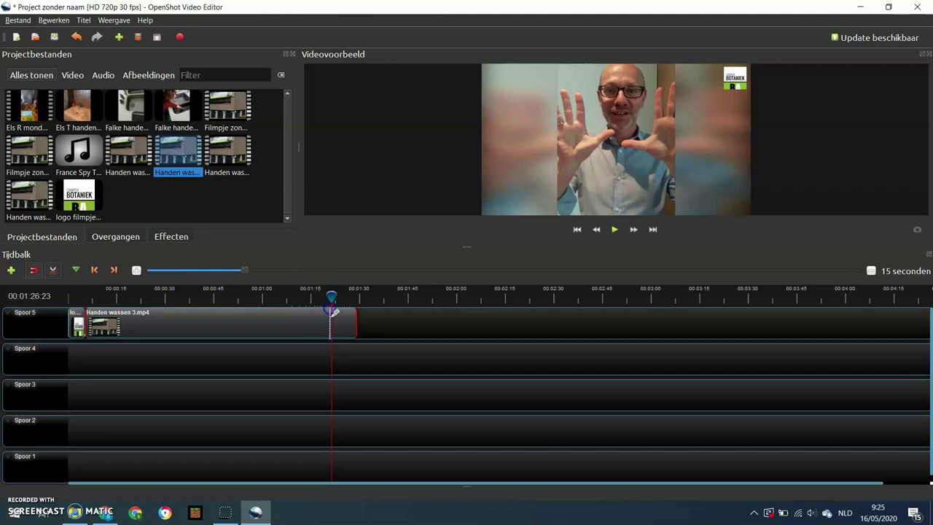
{"action": "left_click", "coordinate": [332, 312]}
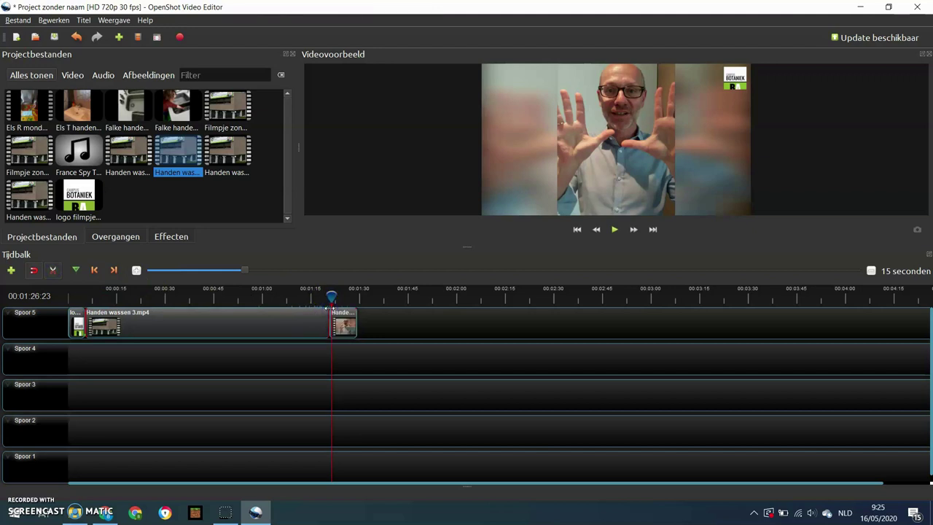
{"action": "left_click", "coordinate": [54, 271]}
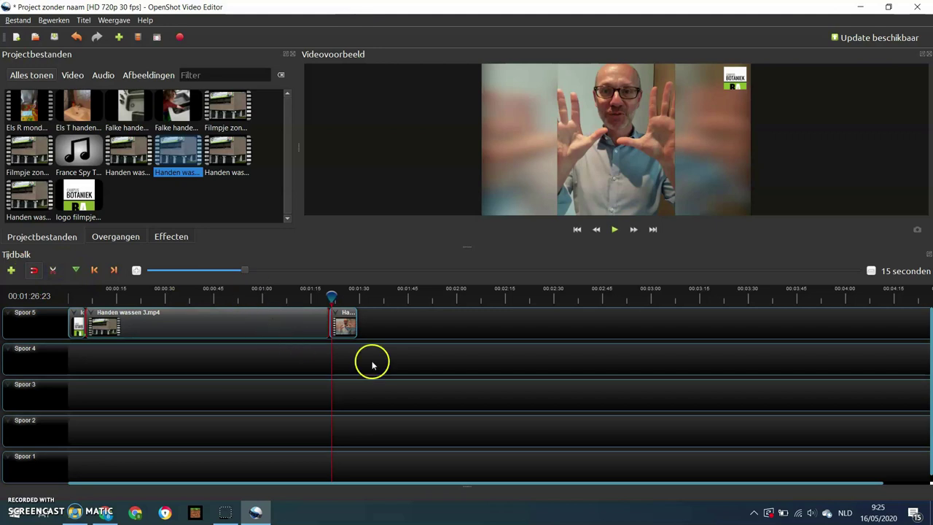
{"action": "left_click_drag", "start_coordinate": [344, 321], "coordinate": [401, 326]}
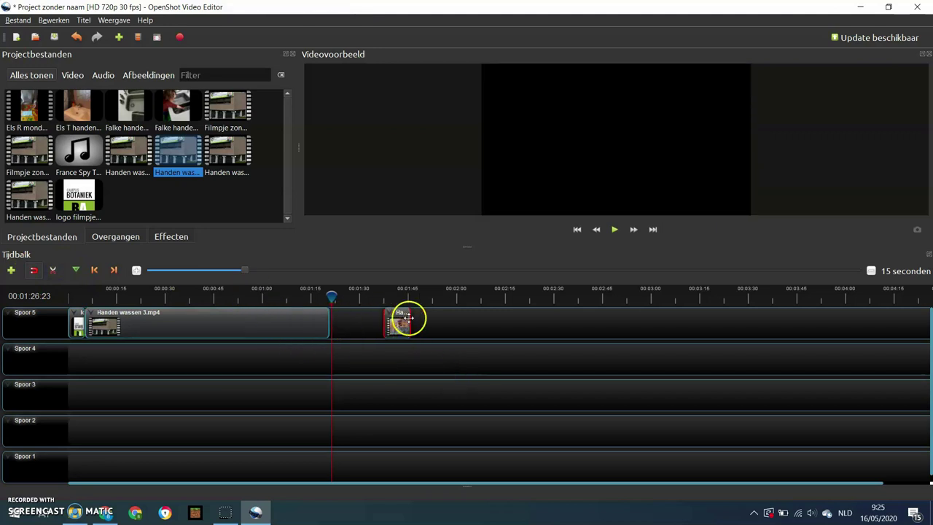
- Delete the cut-off end piece, and line up Handen wassen zonder instructie and the first and fourth project clips after Handen wassen 3.mp4 on Spoor 5
{"action": "right_click", "coordinate": [401, 323]}
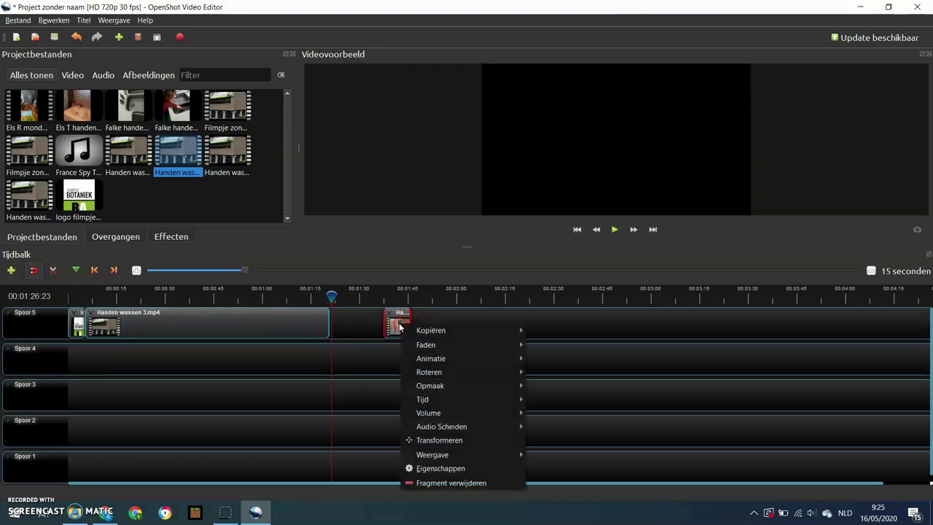
{"action": "left_click", "coordinate": [455, 484]}
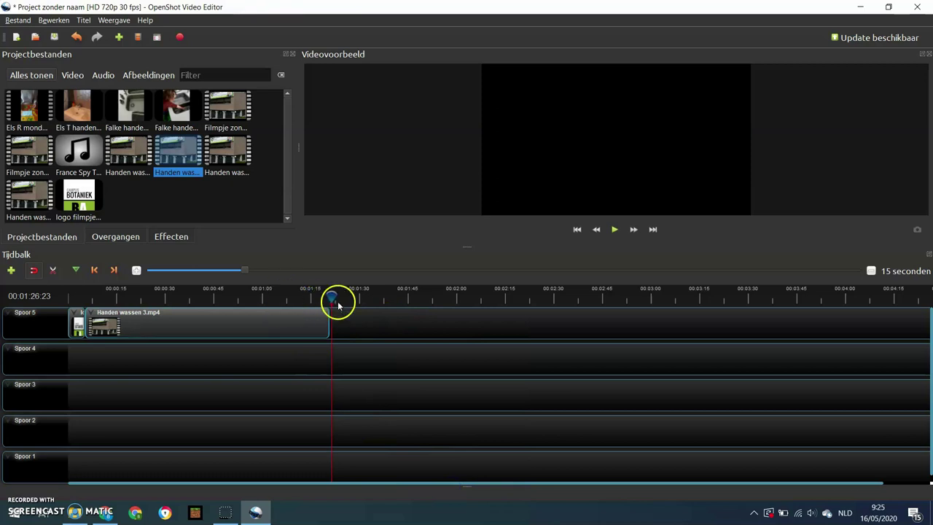
{"action": "left_click_drag", "start_coordinate": [20, 188], "coordinate": [330, 314]}
{"action": "left_click_drag", "start_coordinate": [30, 108], "coordinate": [450, 318]}
{"action": "left_click_drag", "start_coordinate": [181, 125], "coordinate": [485, 305]}
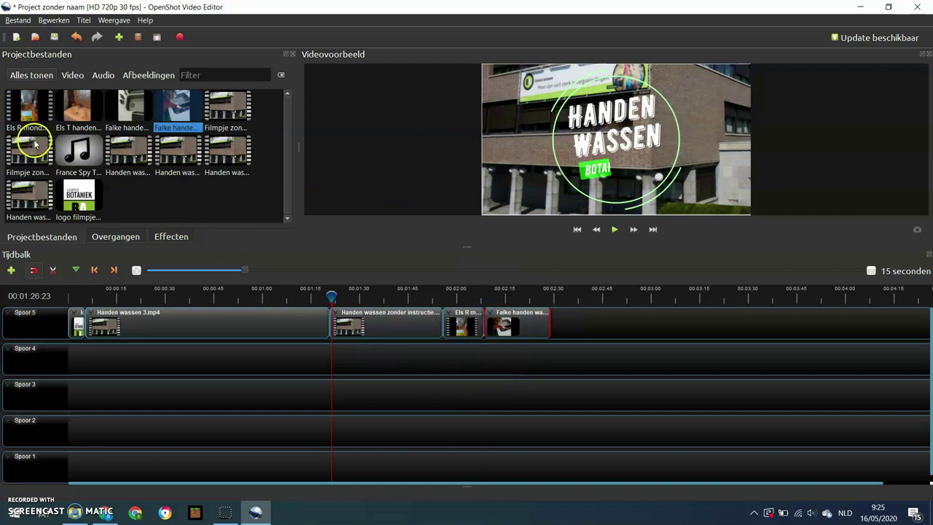
- Place France Spy Theme [TF2].mp3 at the start of Spoor 4 and cut off the part extending past the last video clip
{"action": "left_click_drag", "start_coordinate": [68, 157], "coordinate": [64, 356]}
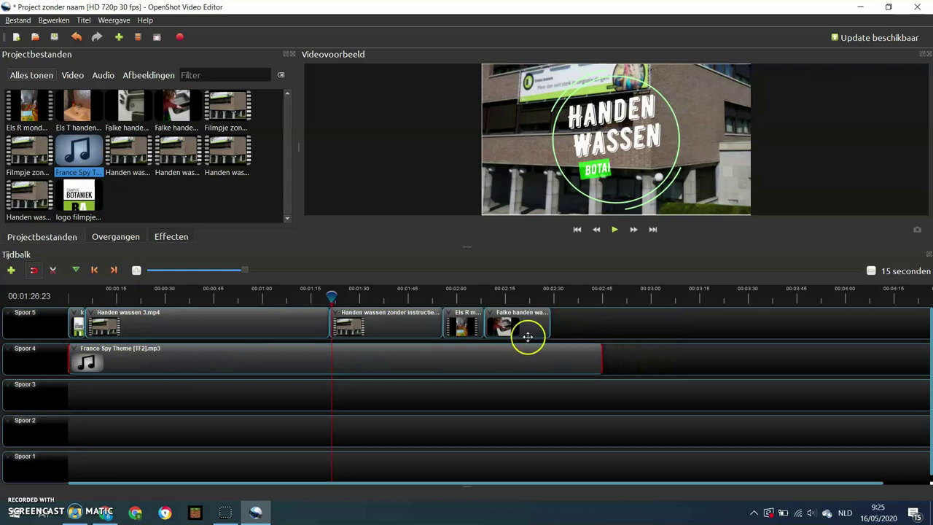
{"action": "left_click_drag", "start_coordinate": [553, 360], "coordinate": [571, 359]}
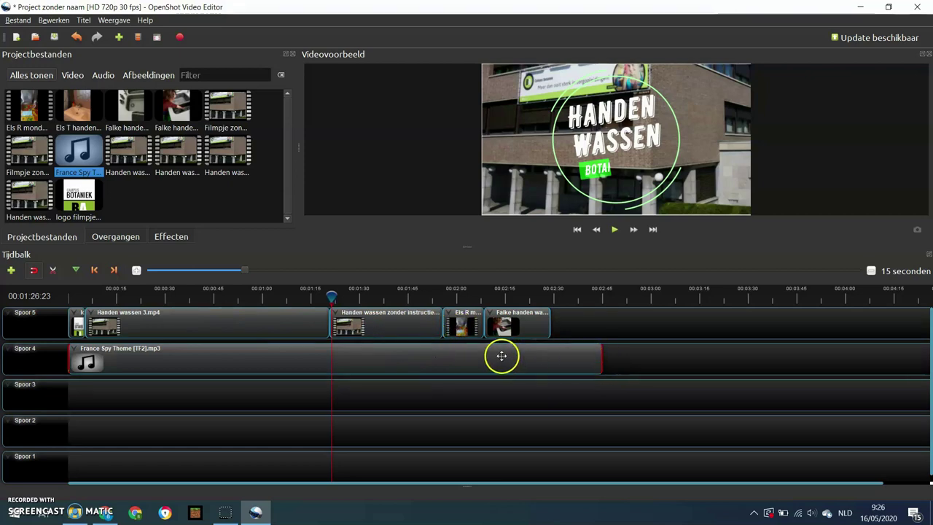
{"action": "left_click", "coordinate": [53, 270]}
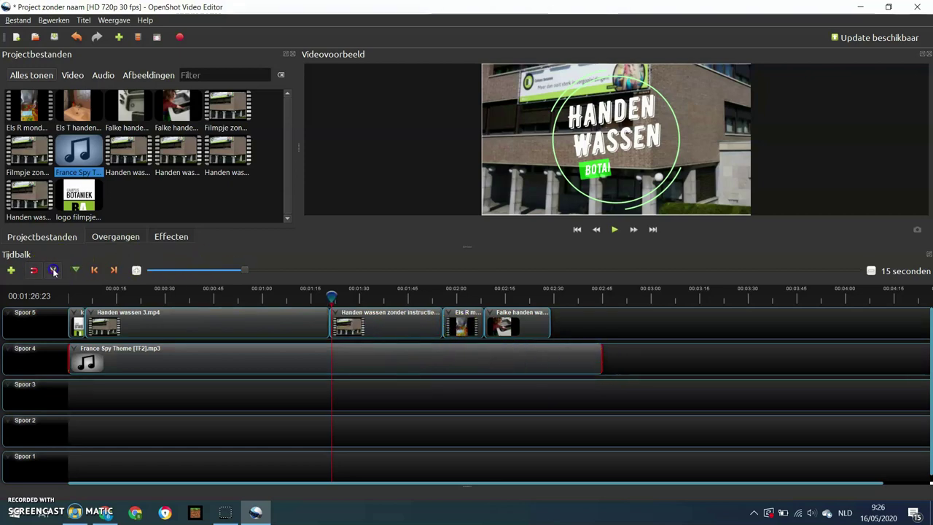
{"action": "left_click", "coordinate": [554, 348]}
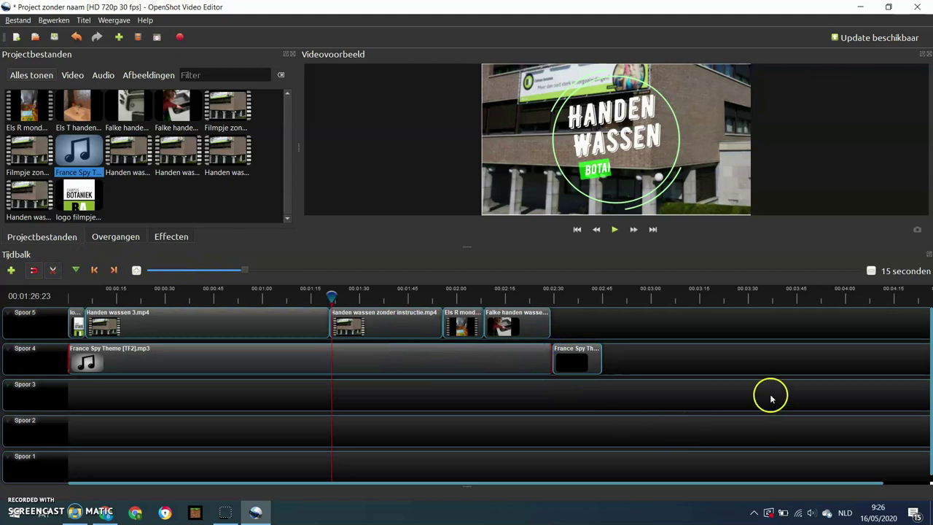
{"action": "left_click", "coordinate": [52, 271]}
{"action": "left_click", "coordinate": [577, 360]}
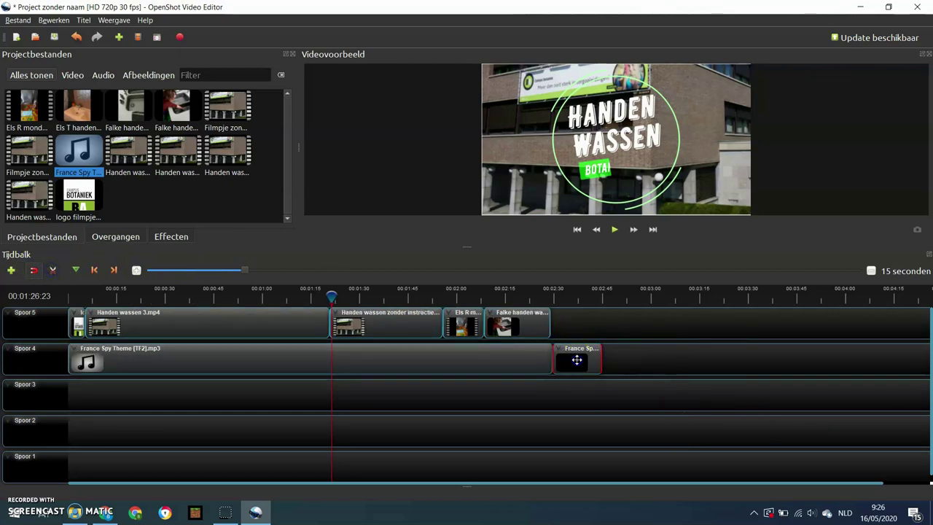
{"action": "key", "text": "Delete"}
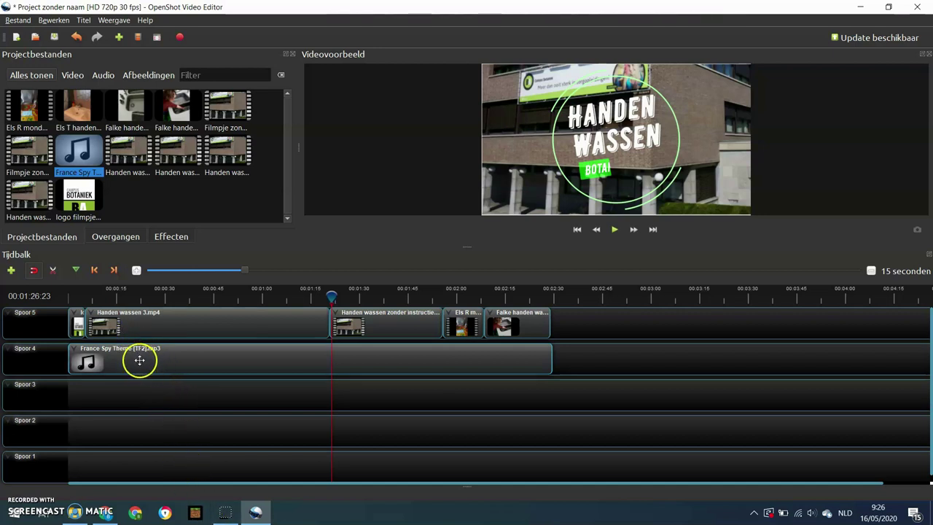
- Set the volume of the whole France Spy Theme clip to 20% and play the timeline from the start
{"action": "right_click", "coordinate": [102, 364]}
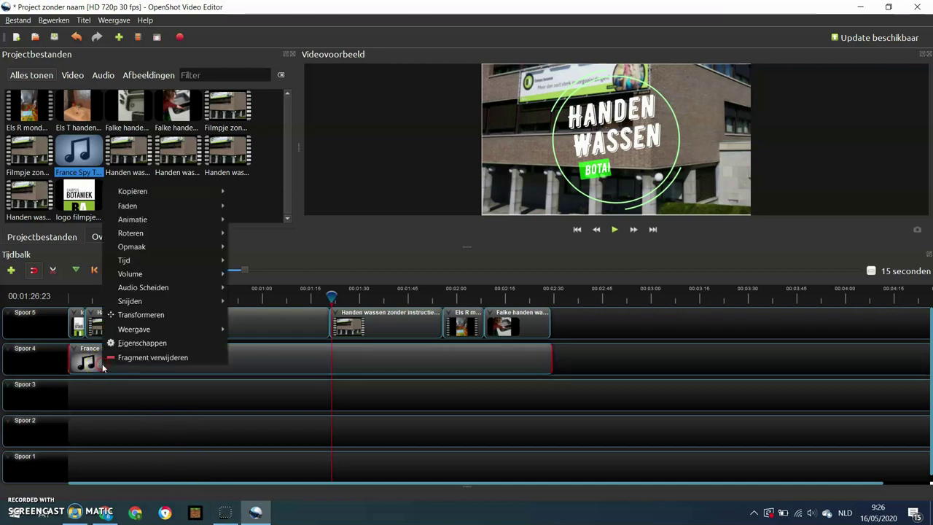
{"action": "left_click", "coordinate": [147, 274]}
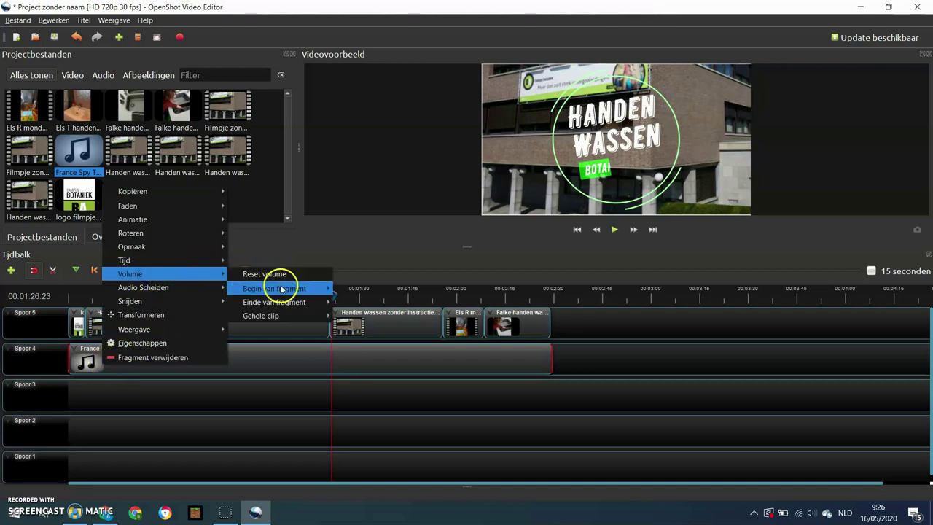
{"action": "mouse_move", "coordinate": [284, 292]}
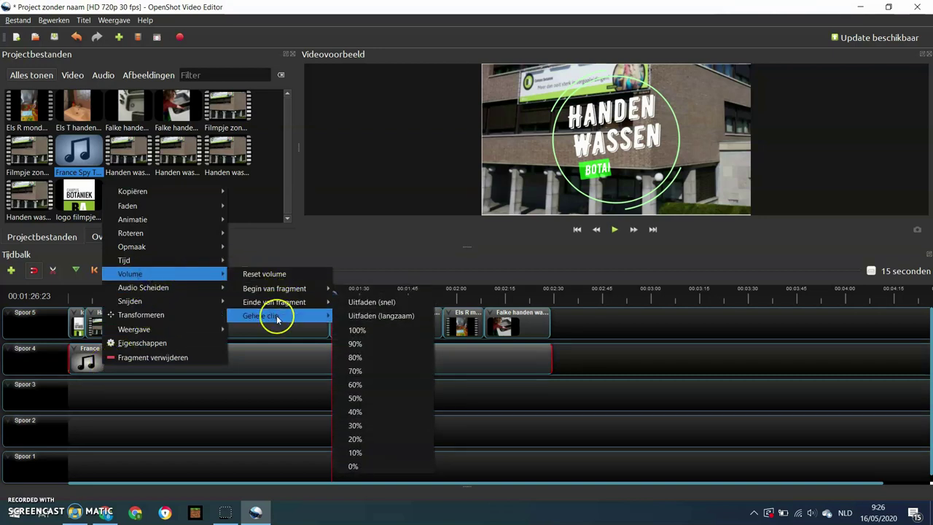
{"action": "mouse_move", "coordinate": [277, 318]}
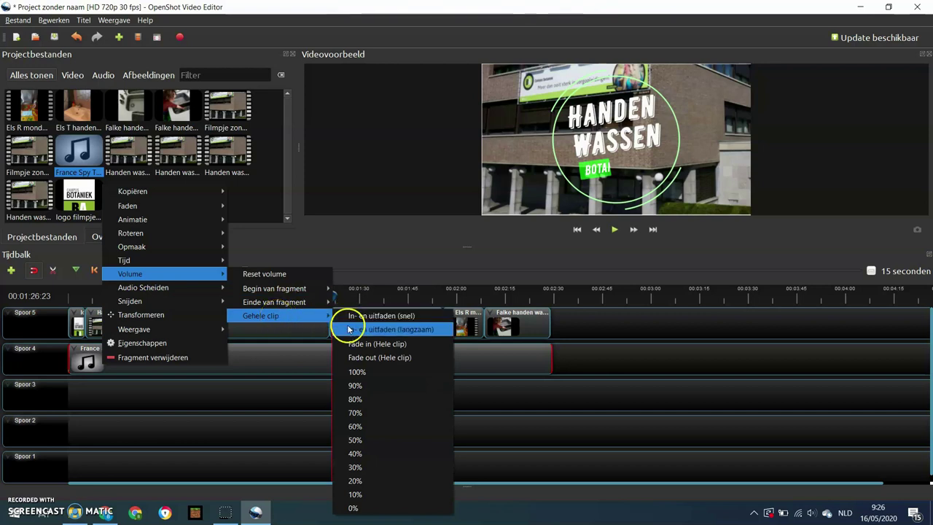
{"action": "left_click", "coordinate": [377, 481]}
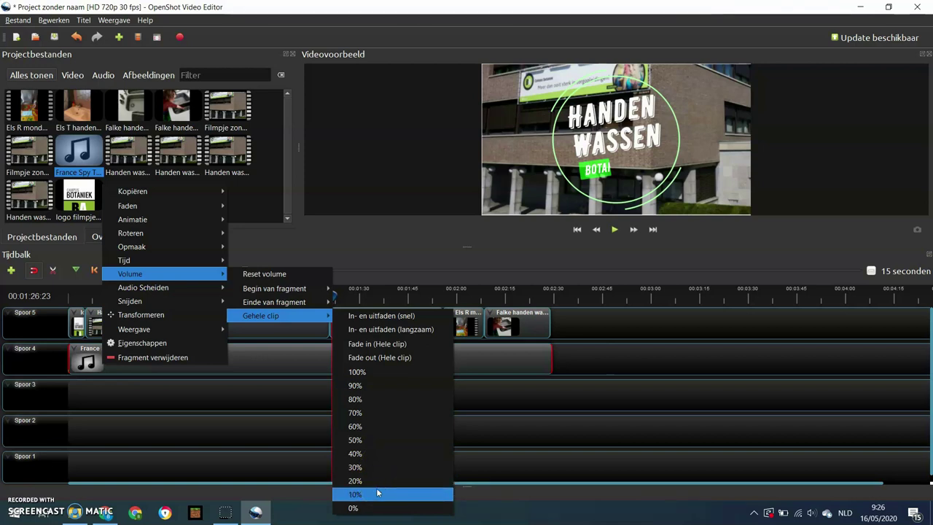
{"action": "left_click", "coordinate": [377, 482]}
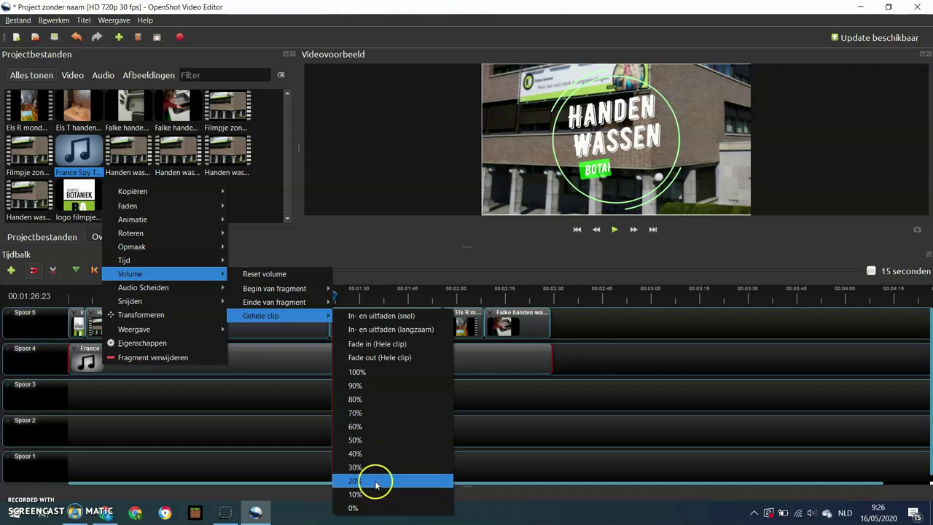
{"action": "left_click", "coordinate": [376, 482]}
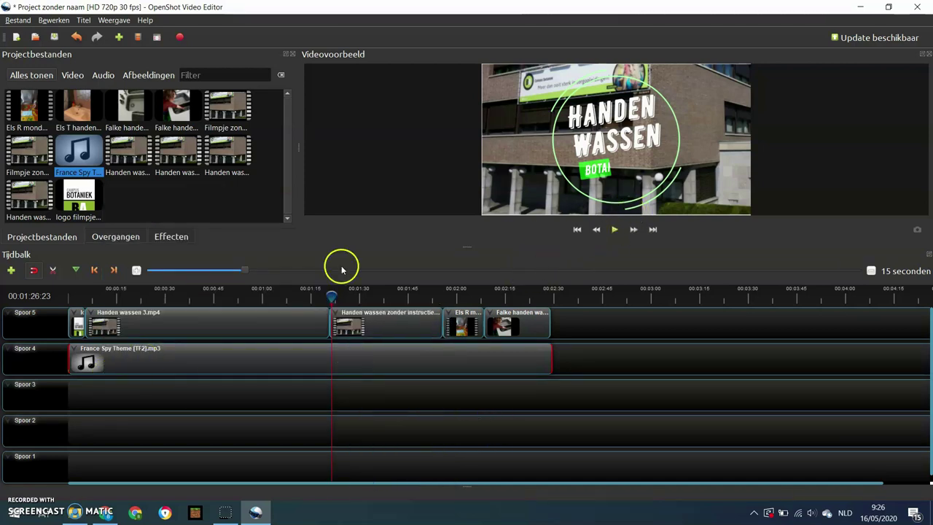
{"action": "left_click_drag", "start_coordinate": [333, 293], "coordinate": [42, 294]}
{"action": "left_click", "coordinate": [615, 229]}
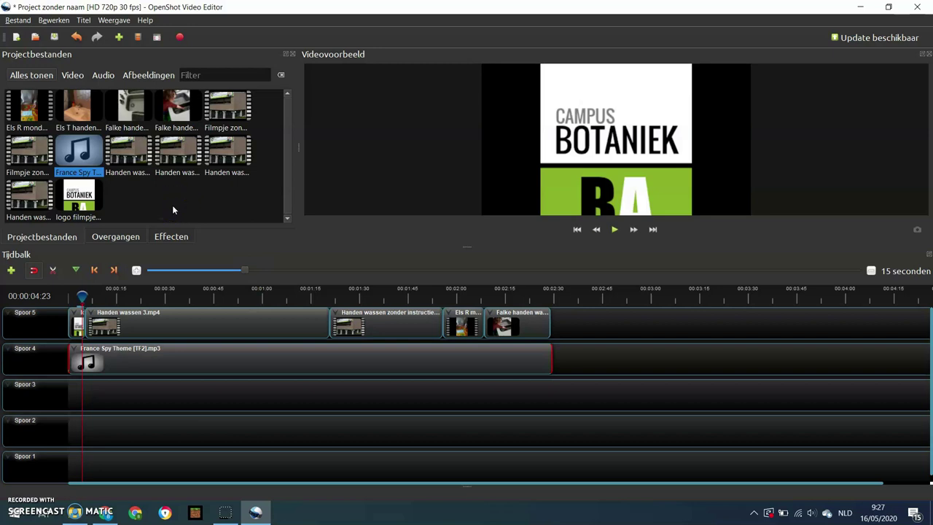
- Place the Barr ripple 2 transition over the boundary between Handen wassen 3.mp4 and Handen wassen zonder instructie on Spoor 5
{"action": "left_click", "coordinate": [123, 237]}
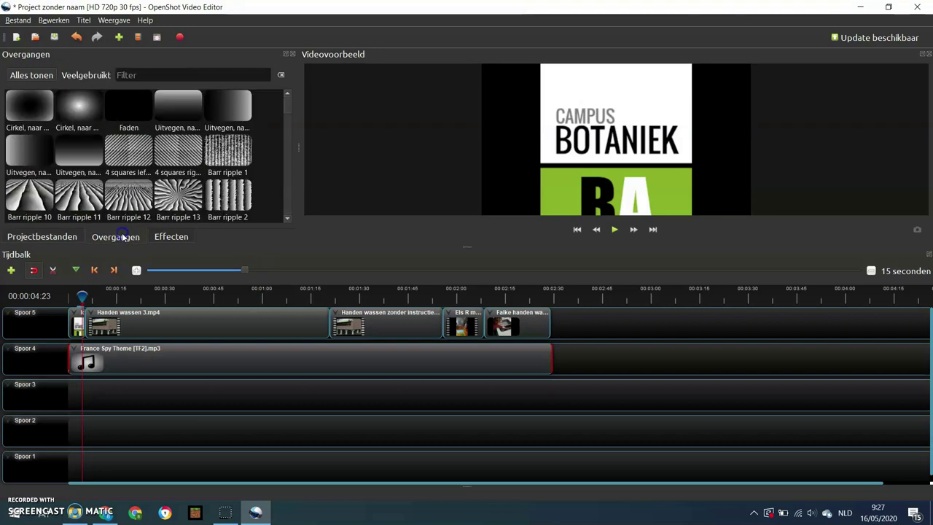
{"action": "left_click", "coordinate": [188, 200]}
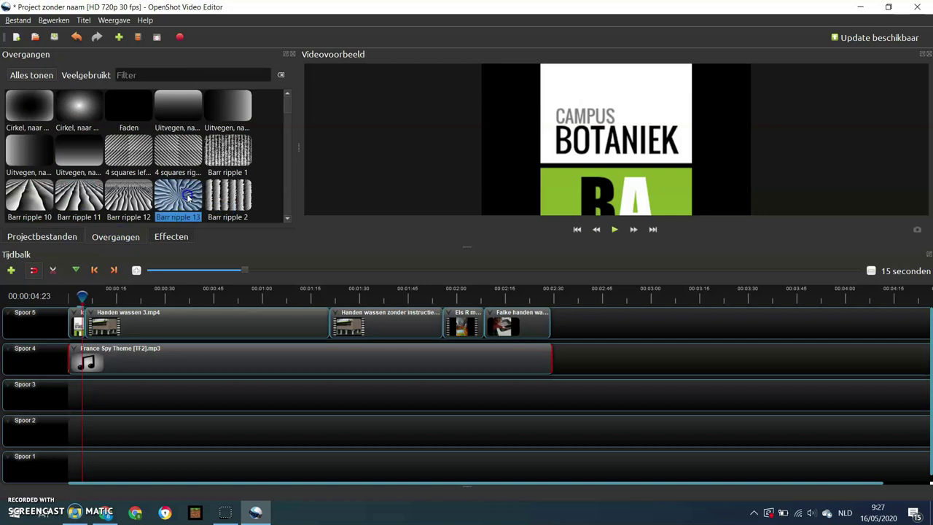
{"action": "left_click", "coordinate": [225, 201]}
{"action": "left_click_drag", "start_coordinate": [237, 211], "coordinate": [319, 310]}
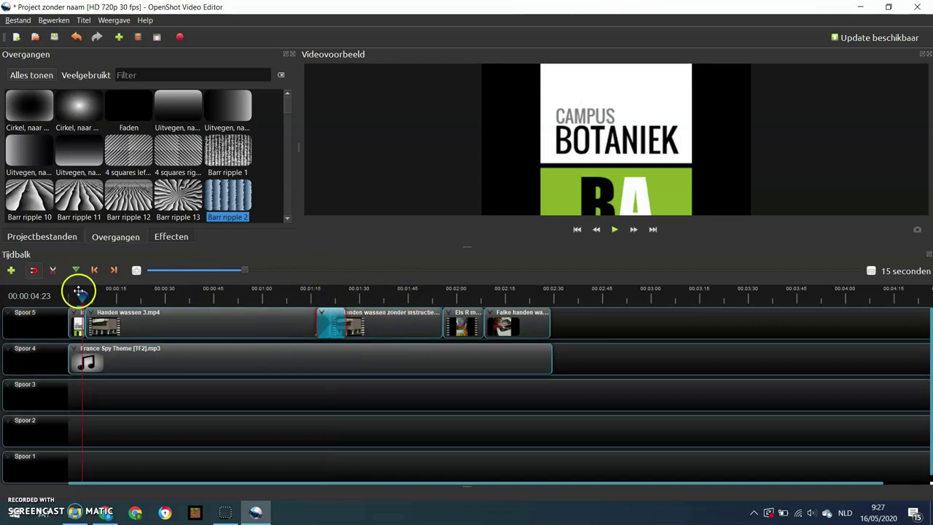
- Preview the Barr ripple 2 transition by playing the timeline from about 00:01:19
{"action": "left_click_drag", "start_coordinate": [295, 295], "coordinate": [308, 295]}
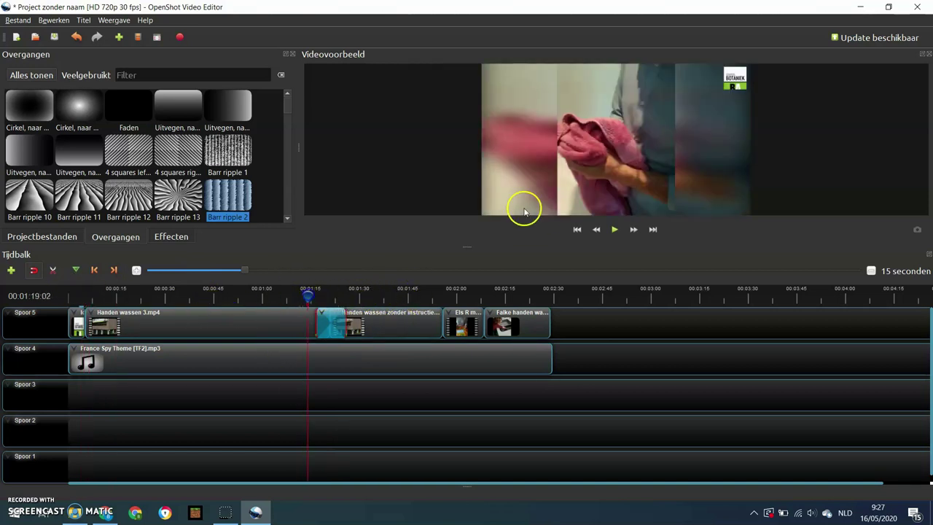
{"action": "left_click", "coordinate": [617, 229]}
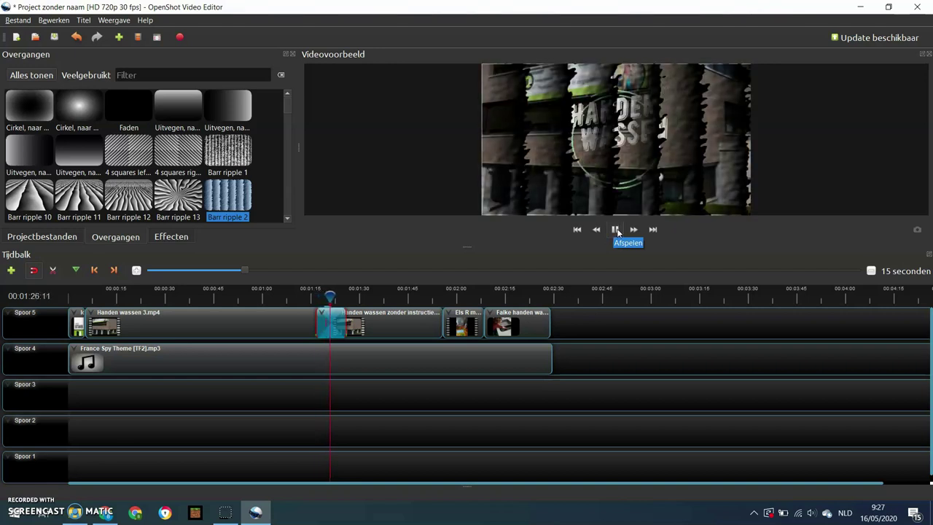
{"action": "left_click", "coordinate": [616, 230]}
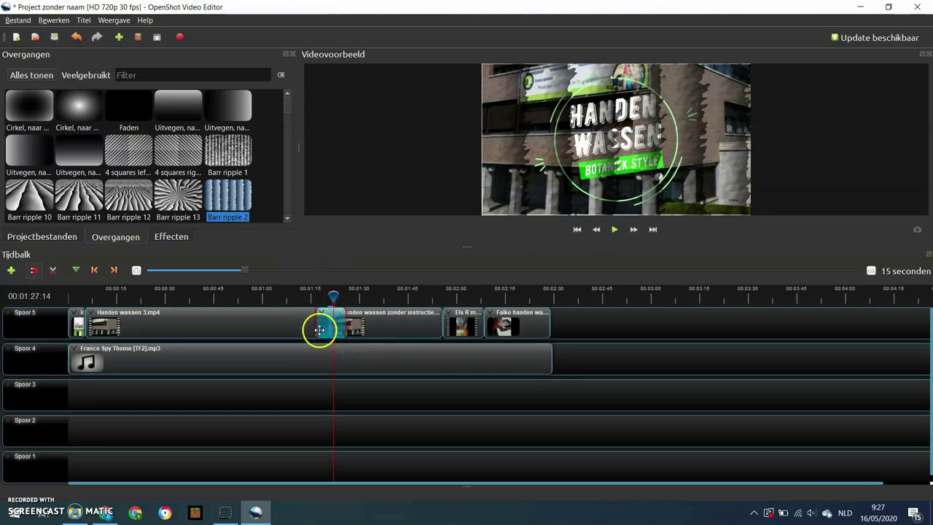
- Shorten the Barr ripple 2 transition to about 4 seconds and play it back from about 00:01:17
{"action": "left_click_drag", "start_coordinate": [313, 319], "coordinate": [303, 298]}
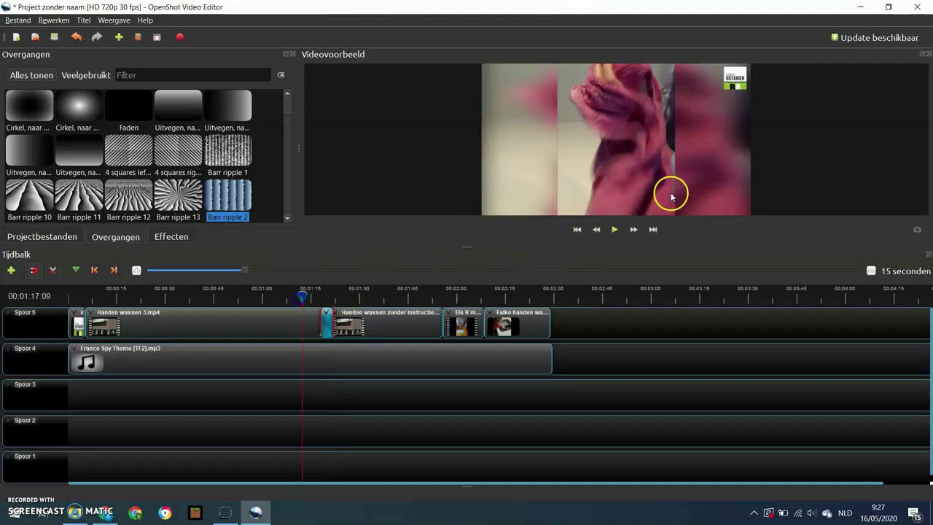
{"action": "left_click", "coordinate": [614, 229]}
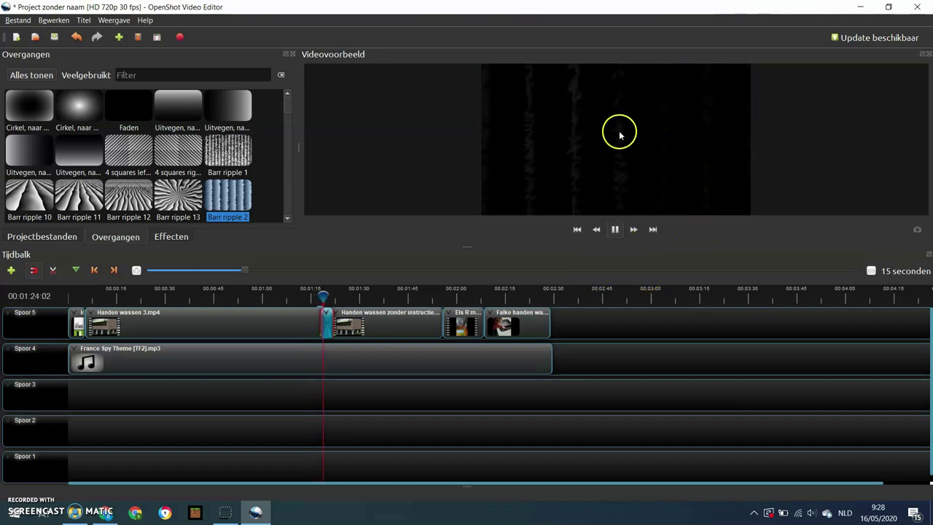
{"action": "left_click", "coordinate": [615, 229]}
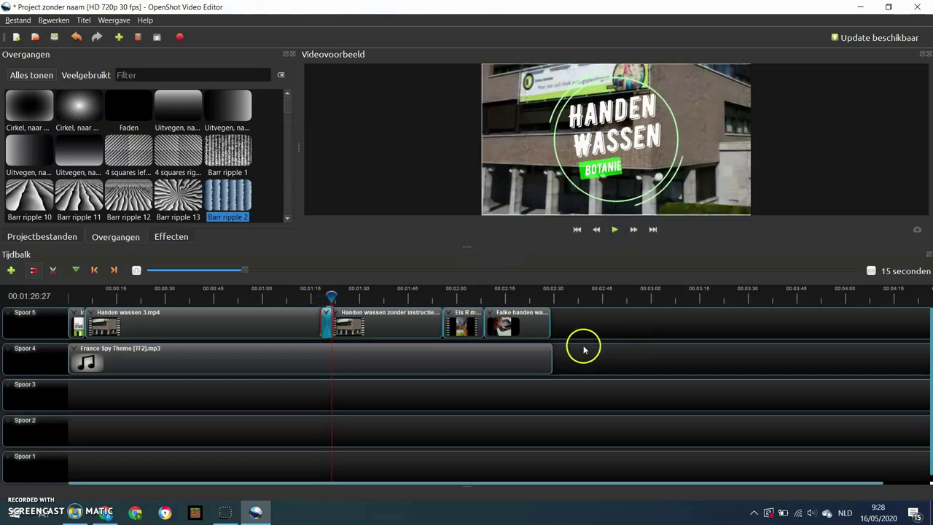
- Apply the Chroma Key effect to Handen wassen 3.mp4 and preview the clip from about 00:01:00
{"action": "left_click", "coordinate": [170, 236]}
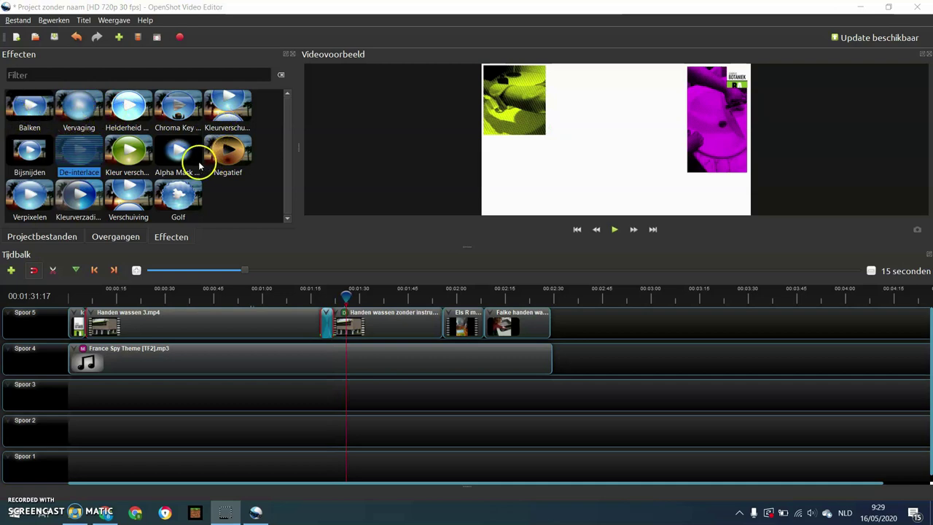
{"action": "left_click_drag", "start_coordinate": [175, 109], "coordinate": [215, 321]}
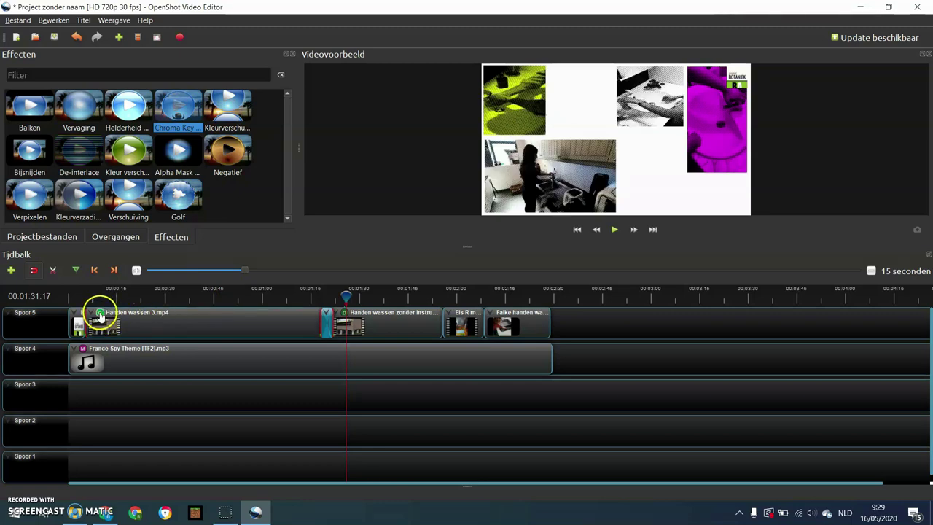
{"action": "left_click", "coordinate": [347, 298]}
{"action": "left_click_drag", "start_coordinate": [347, 297], "coordinate": [253, 296]}
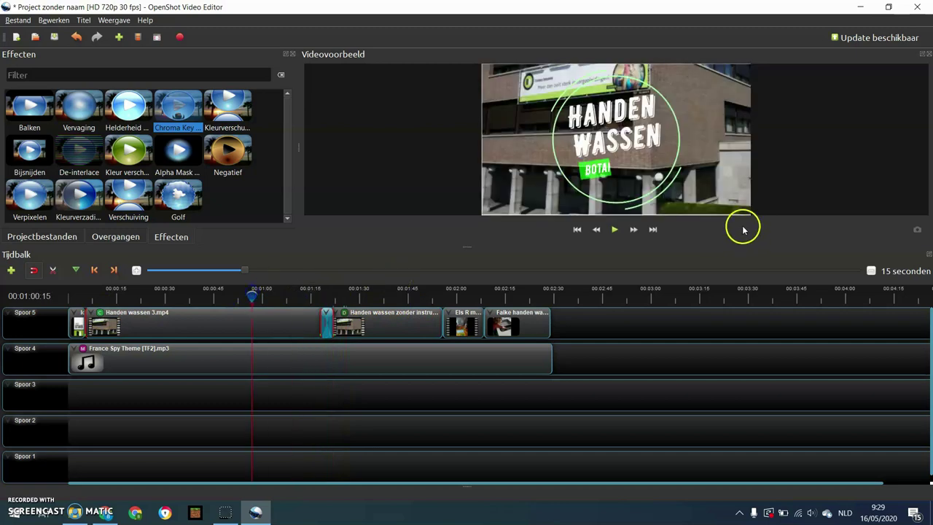
{"action": "left_click", "coordinate": [614, 232]}
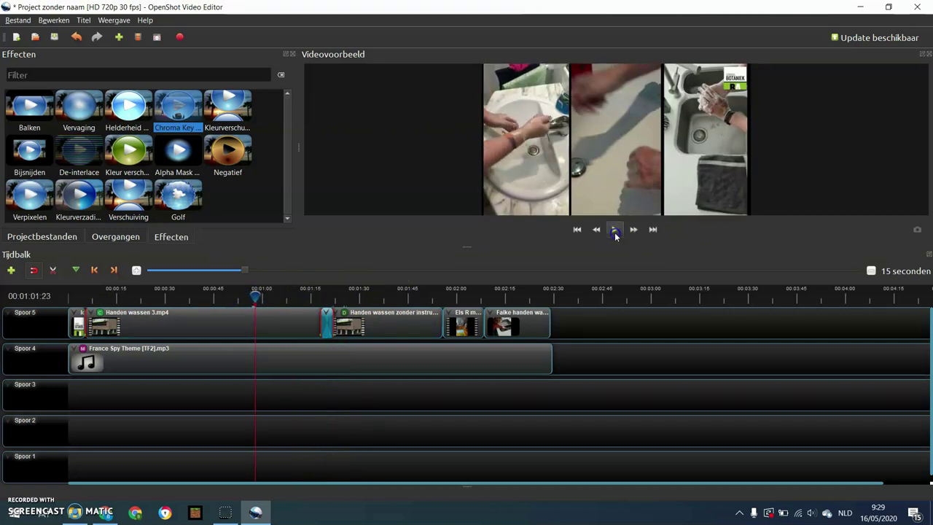
- Remove the Chroma Key effect from Handen wassen 3.mp4
{"action": "right_click", "coordinate": [101, 316]}
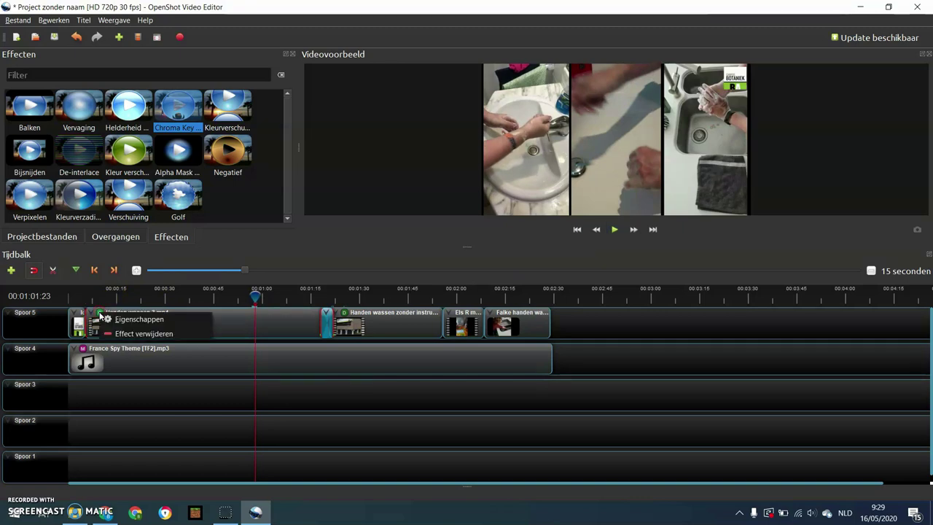
{"action": "left_click", "coordinate": [227, 314]}
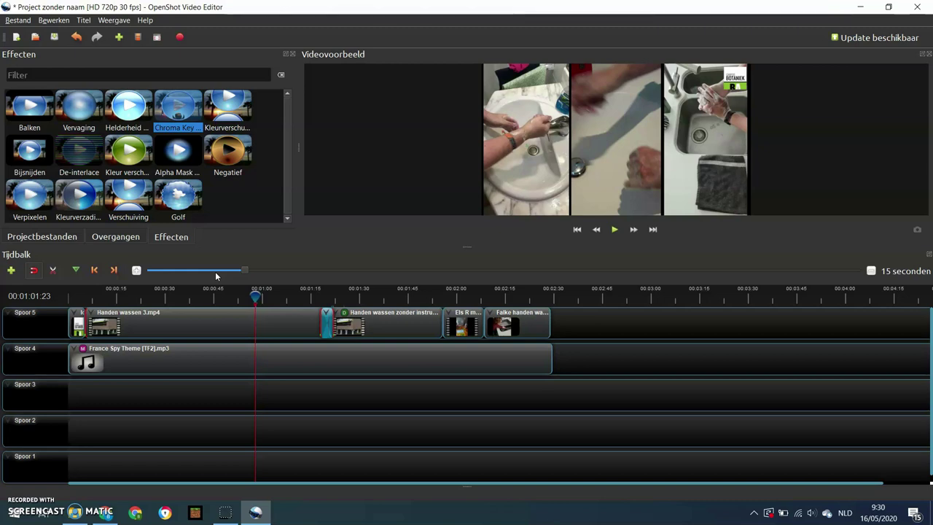
- Browse the title templates, preview the Ovaal 4 template with its text and colour options, and leave without saving a title
{"action": "left_click", "coordinate": [85, 20]}
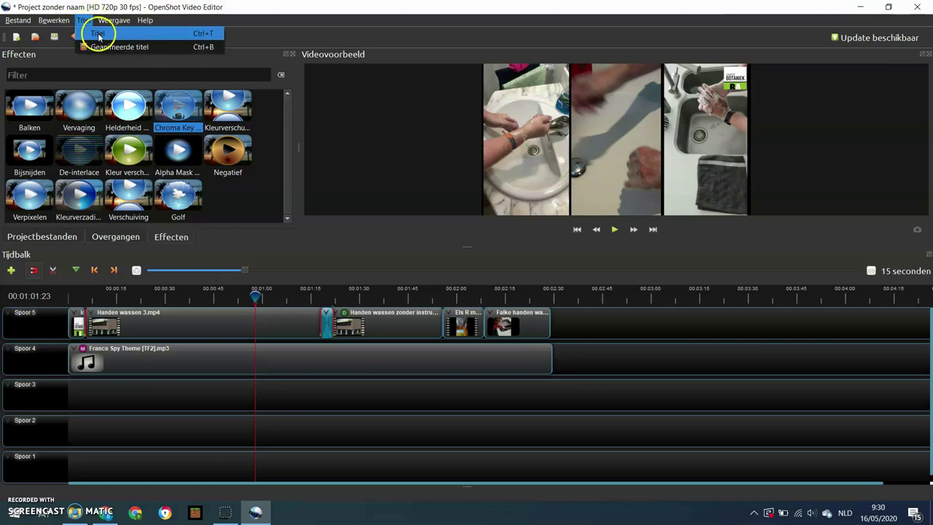
{"action": "left_click", "coordinate": [98, 34]}
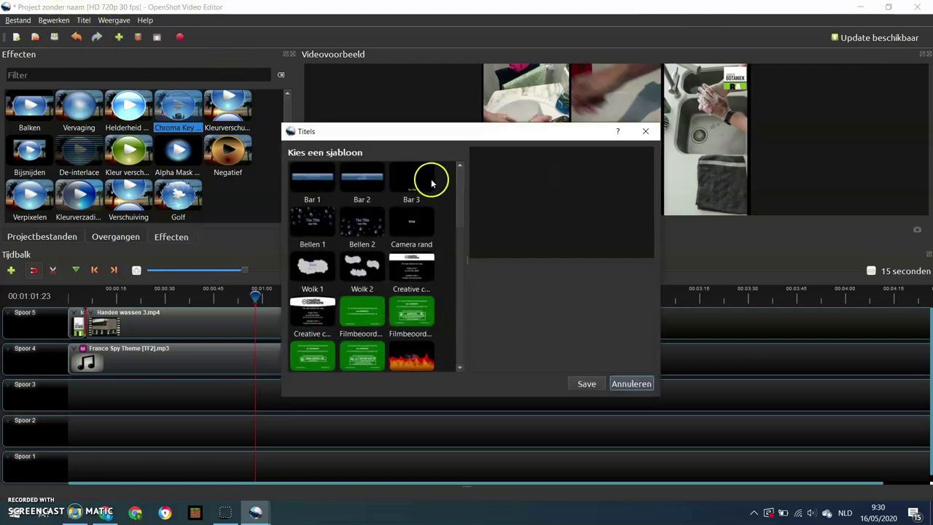
{"action": "left_click_drag", "start_coordinate": [458, 202], "coordinate": [459, 318]}
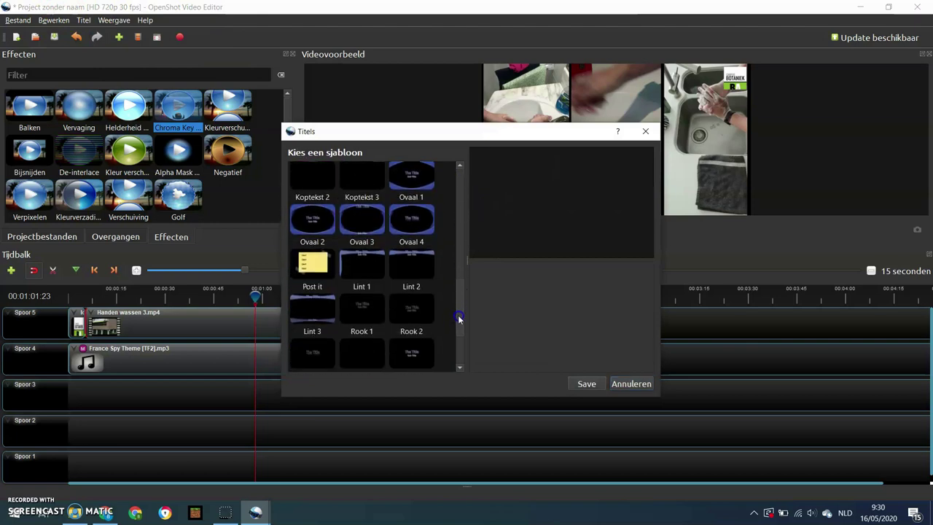
{"action": "left_click", "coordinate": [416, 221]}
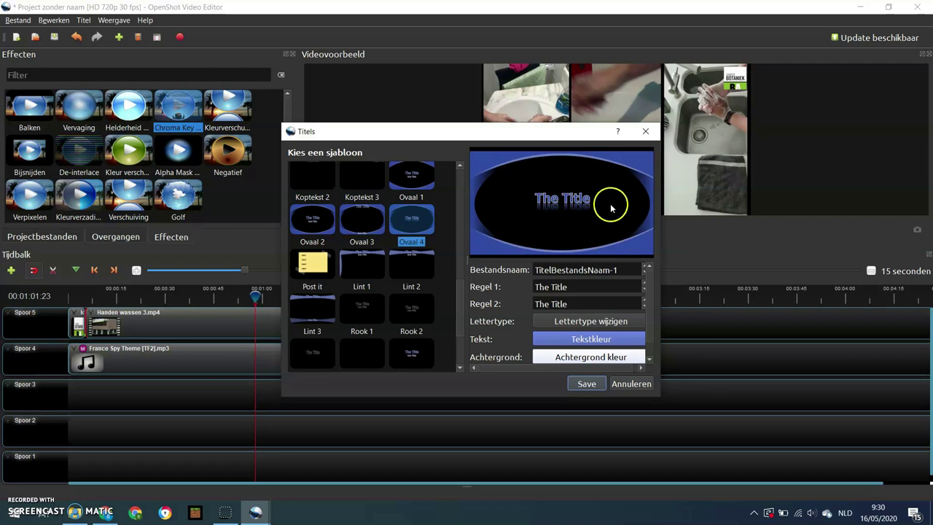
{"action": "left_click", "coordinate": [646, 131]}
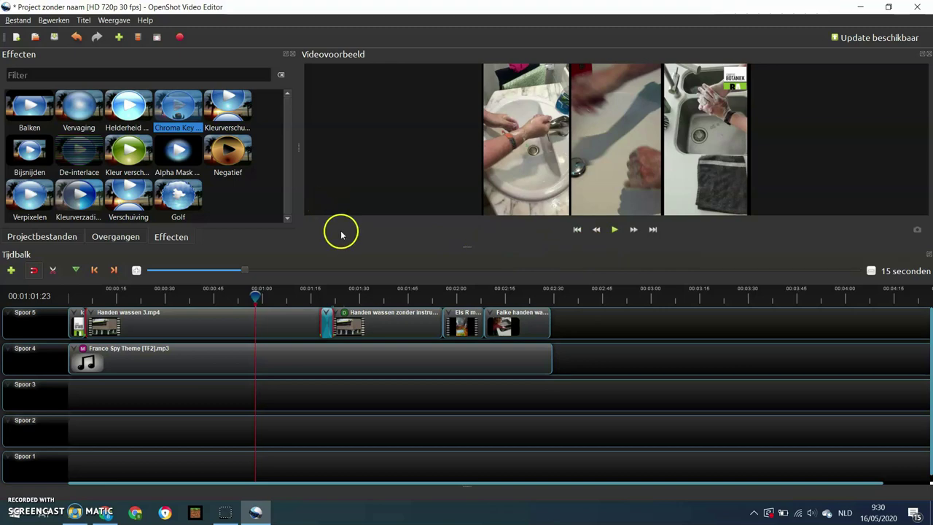
- Save the project as "Filmpje informatica" in the Filmpjes school folder on the Transcend (D:) drive
{"action": "left_click", "coordinate": [18, 21]}
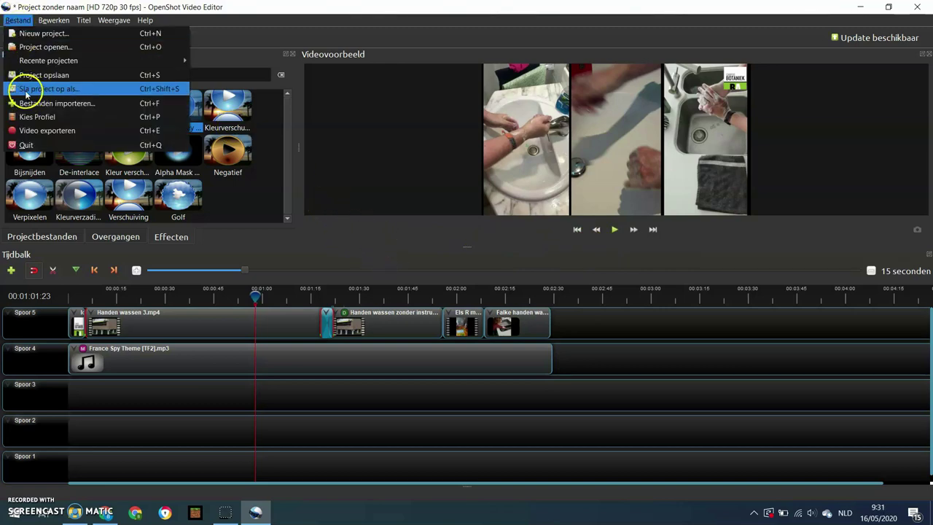
{"action": "left_click", "coordinate": [31, 89]}
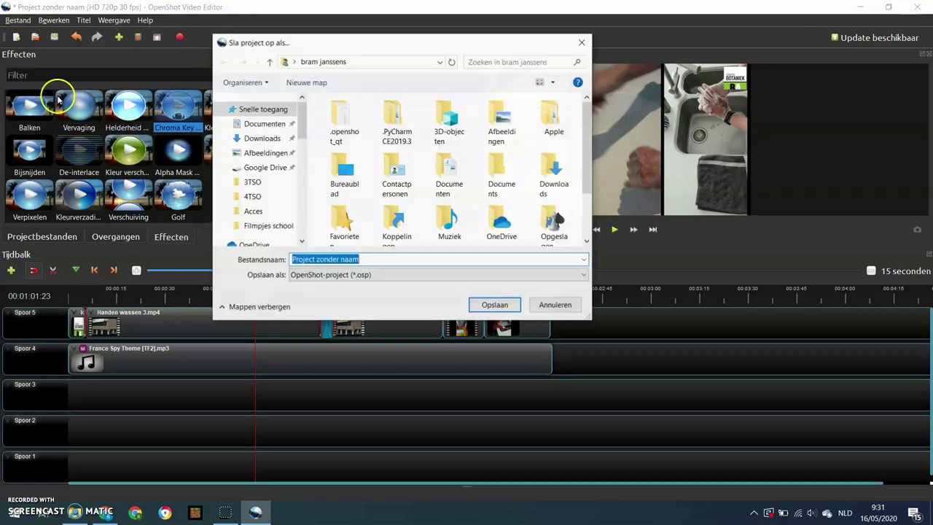
{"action": "left_click_drag", "start_coordinate": [299, 125], "coordinate": [299, 230]}
{"action": "left_click", "coordinate": [276, 193]}
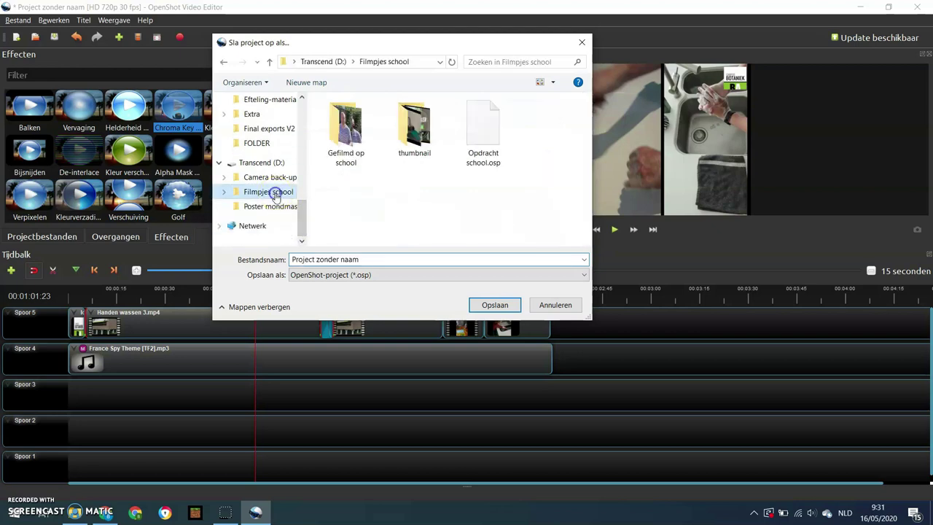
{"action": "left_click", "coordinate": [371, 257]}
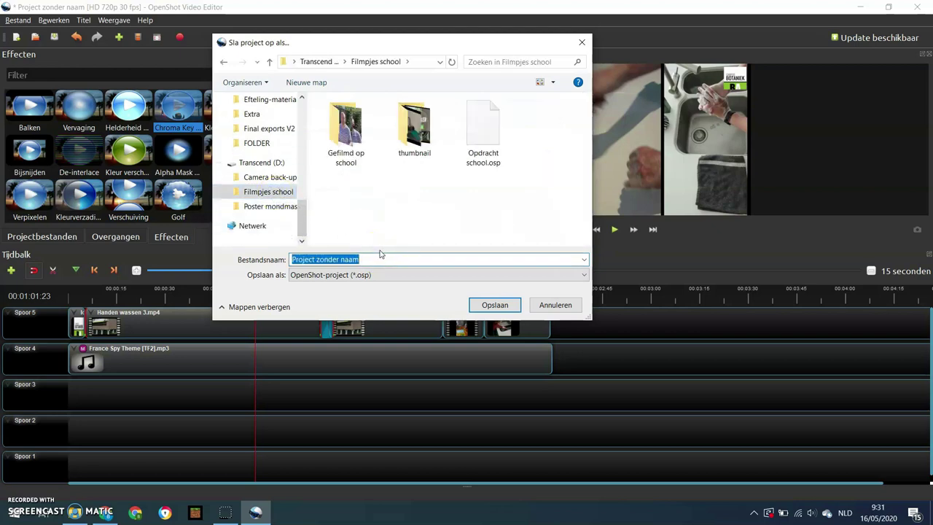
{"action": "type", "text": "Filmpje informatica"}
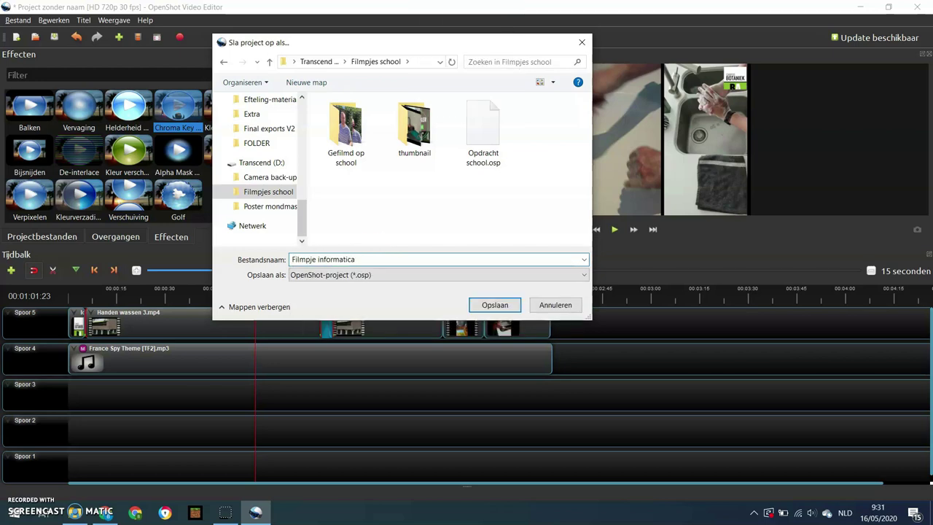
{"action": "key", "text": "Return"}
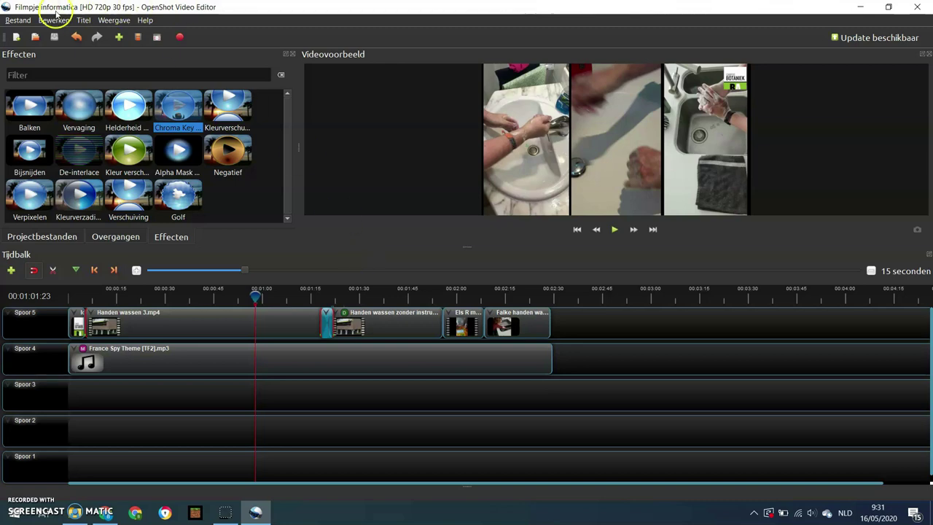
- Export the video as Filmpje informatica to D:/Filmpjes school in MP4 (h.264), HD 720p 30 fps, with Hoog quality
{"action": "left_click", "coordinate": [18, 22]}
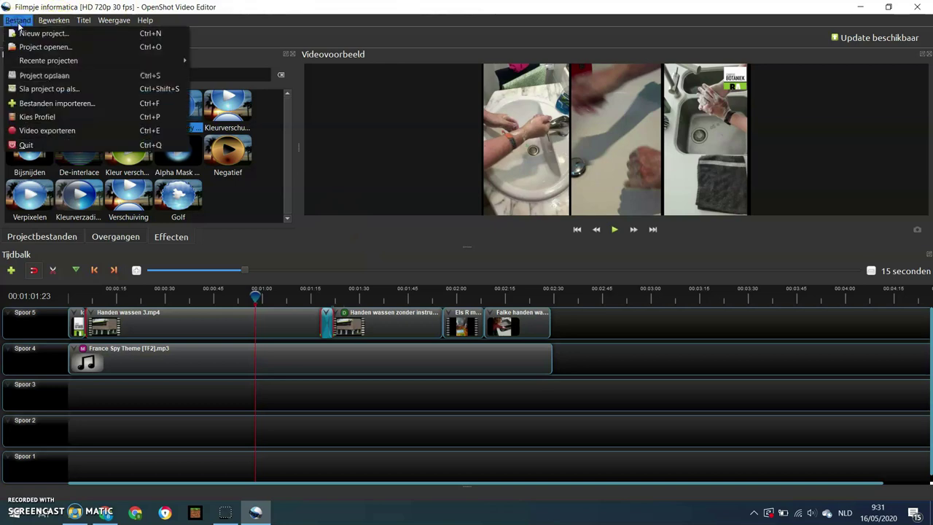
{"action": "left_click", "coordinate": [39, 129]}
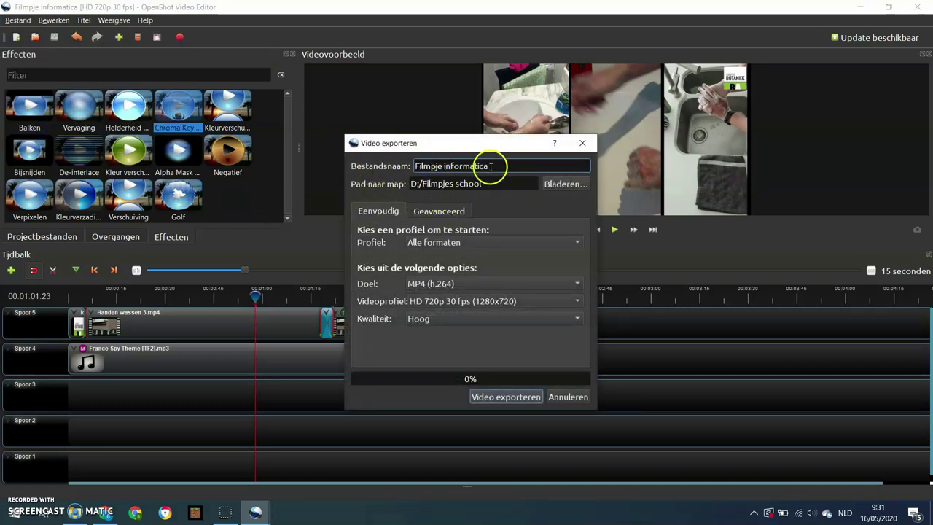
{"action": "left_click", "coordinate": [554, 184]}
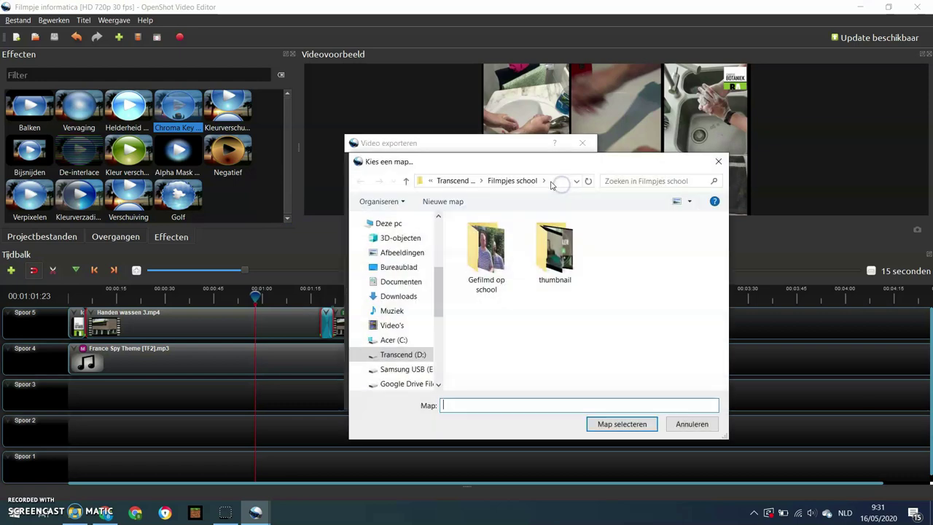
{"action": "left_click", "coordinate": [603, 429]}
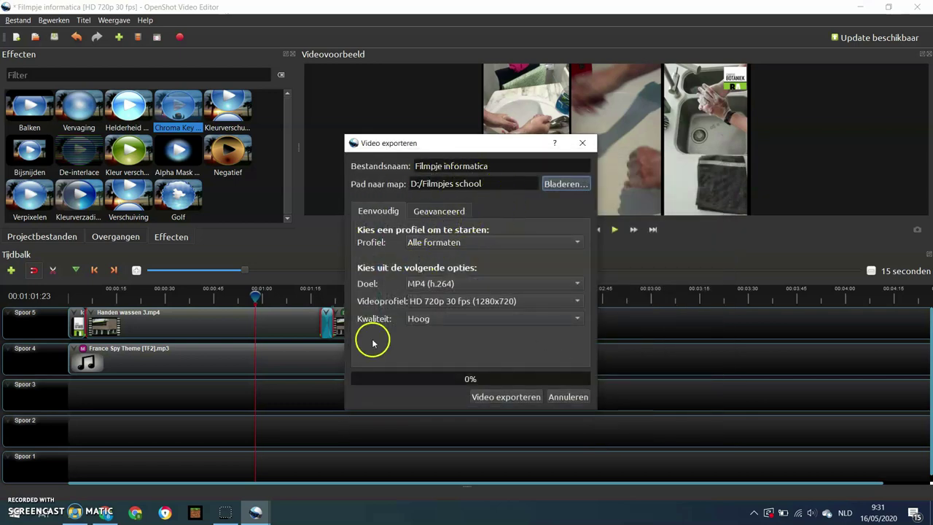
{"action": "left_click", "coordinate": [499, 399]}
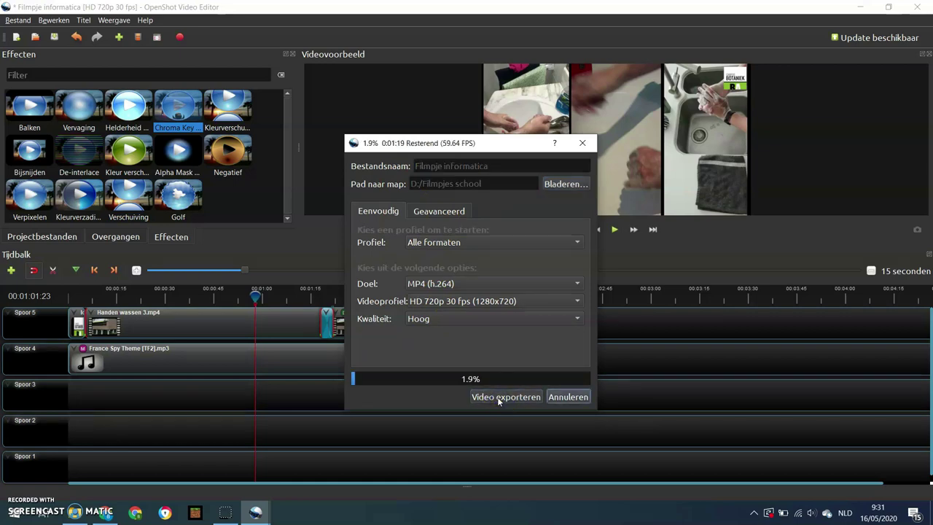